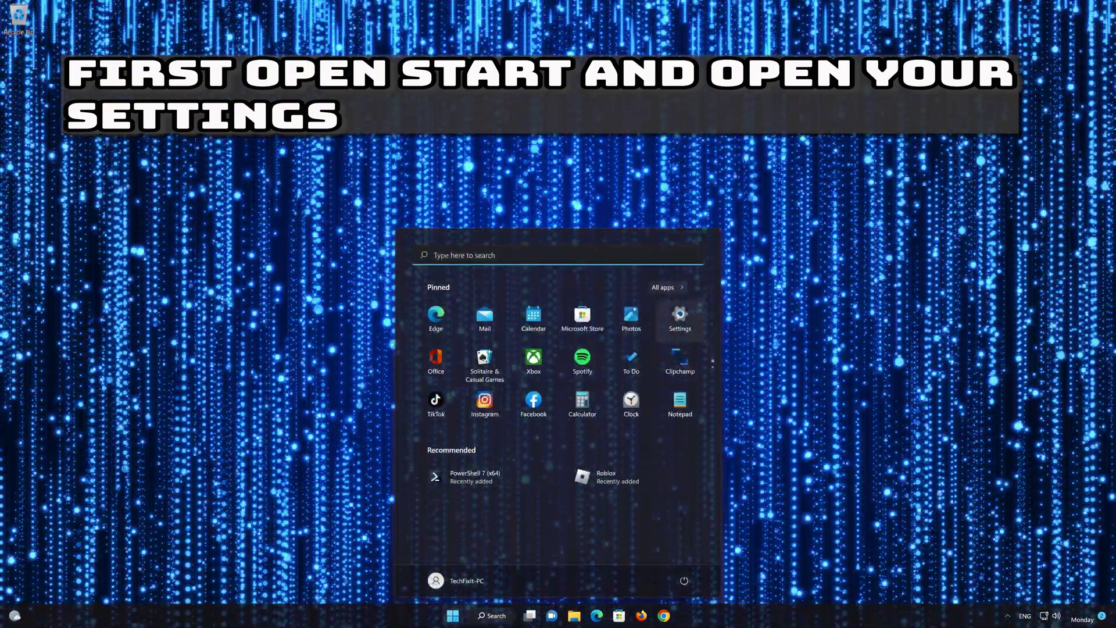
- Go to Settings > Apps > Apps & features and open Microsoft Store's Advanced options
left_click(681, 317)
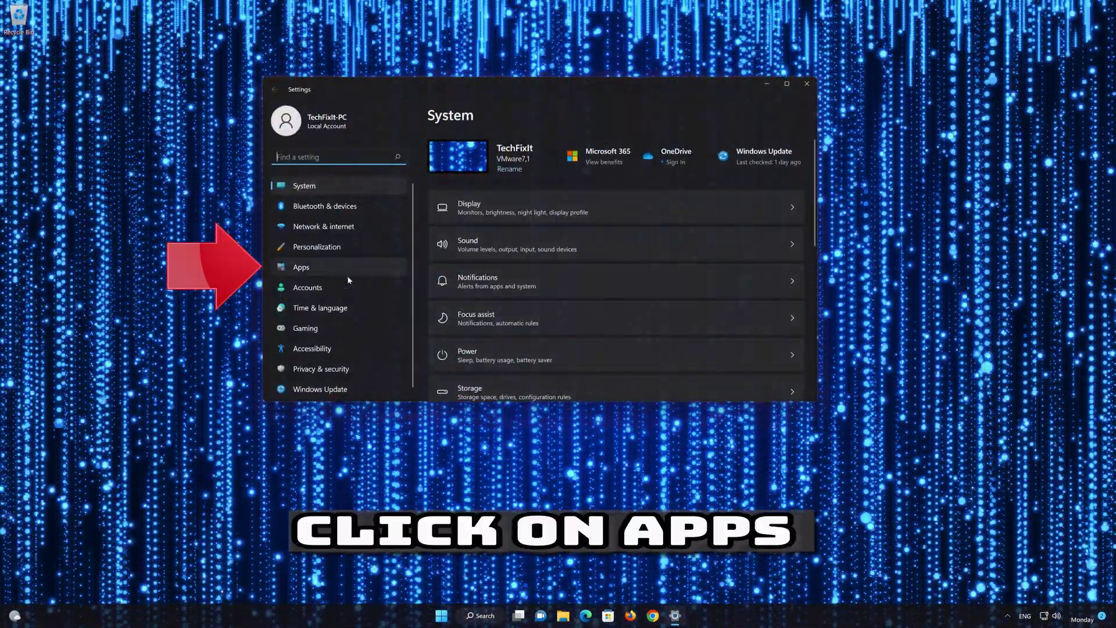
left_click(344, 262)
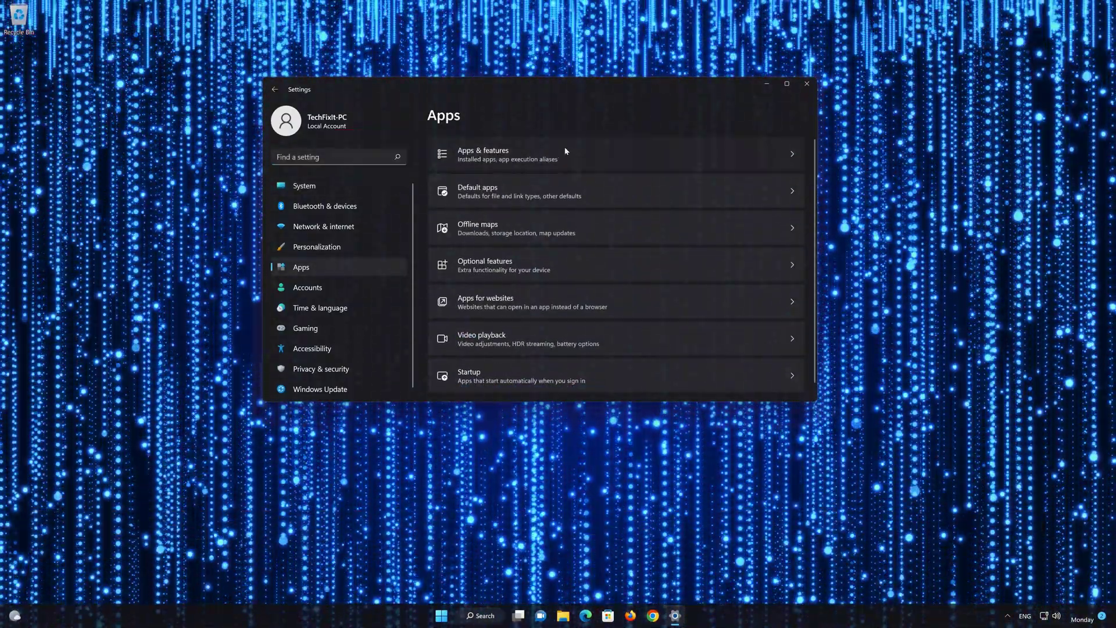
left_click(566, 151)
scroll(616, 274, "down", 3)
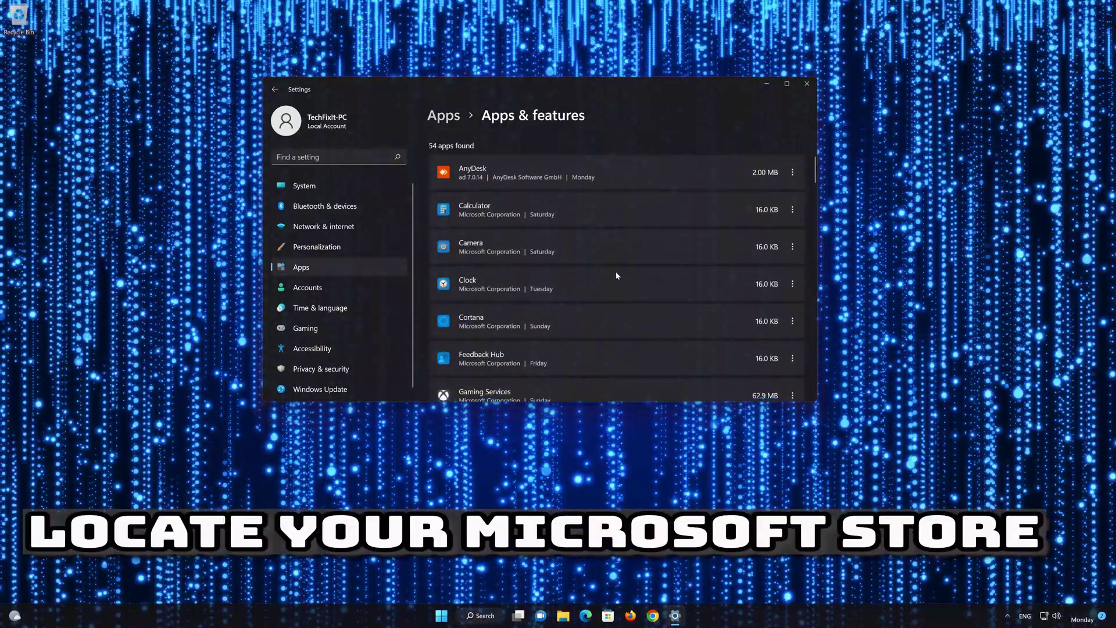
scroll(618, 275, "down", 3)
scroll(618, 275, "down", 4)
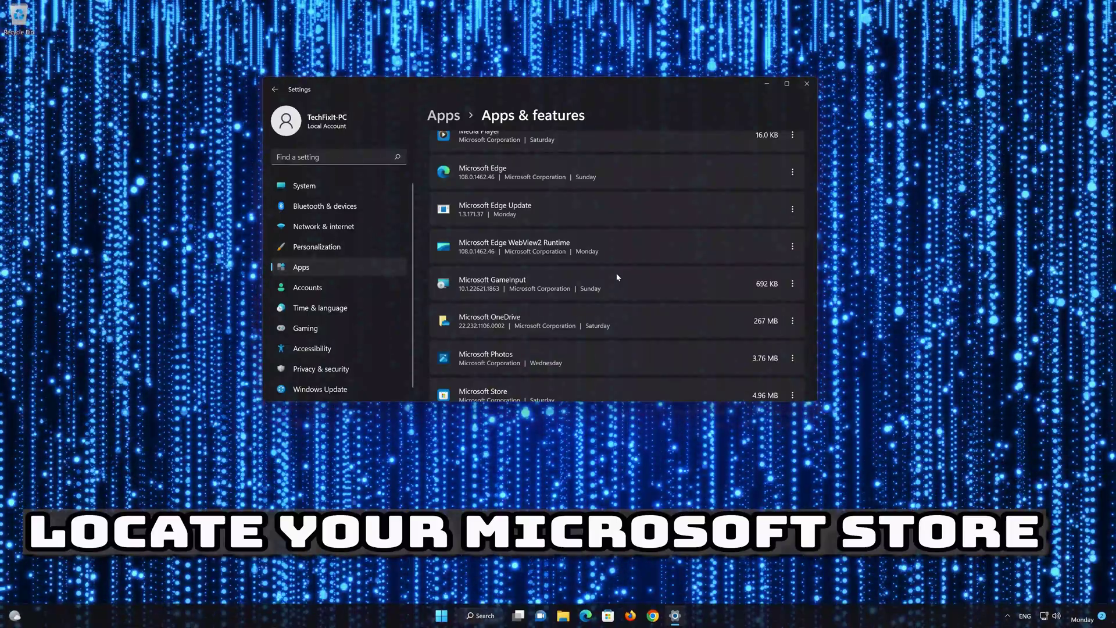
scroll(617, 278, "down", 2)
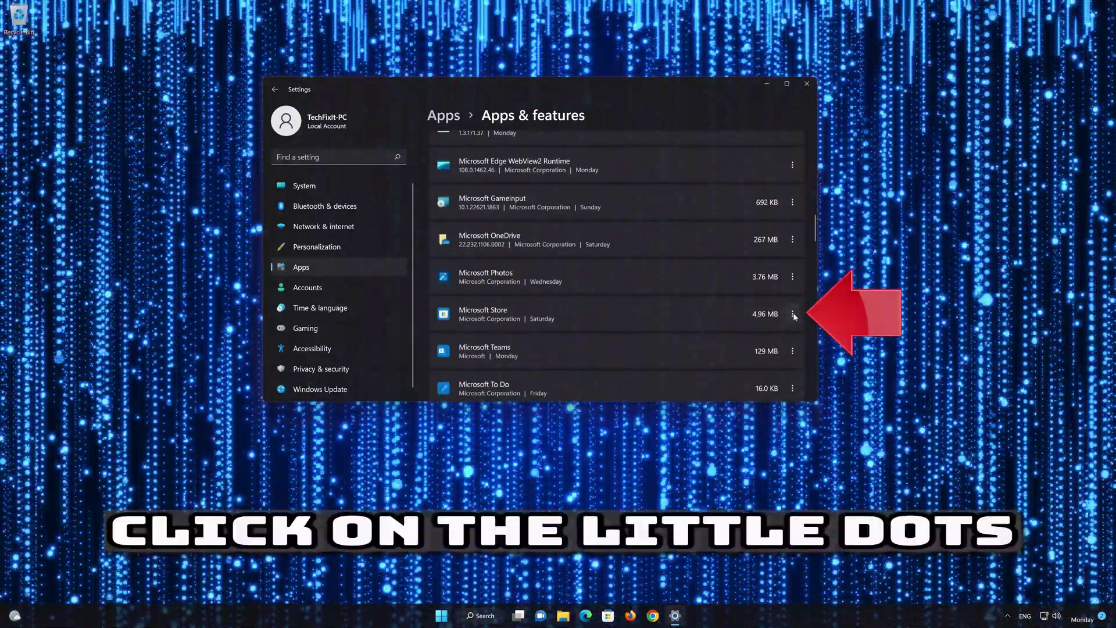
left_click(793, 314)
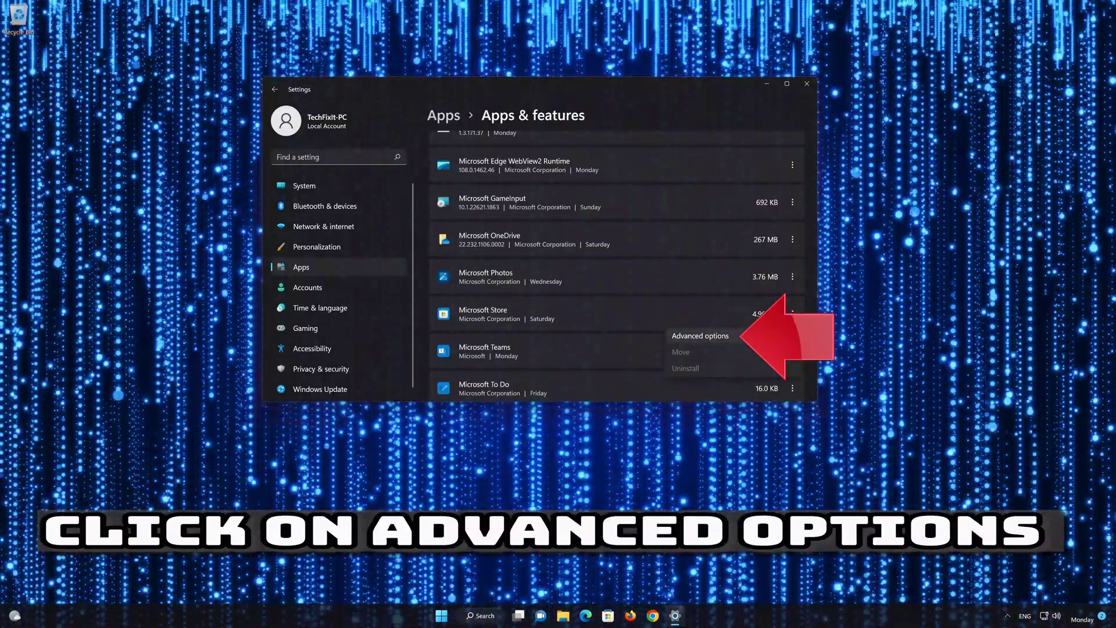
left_click(743, 334)
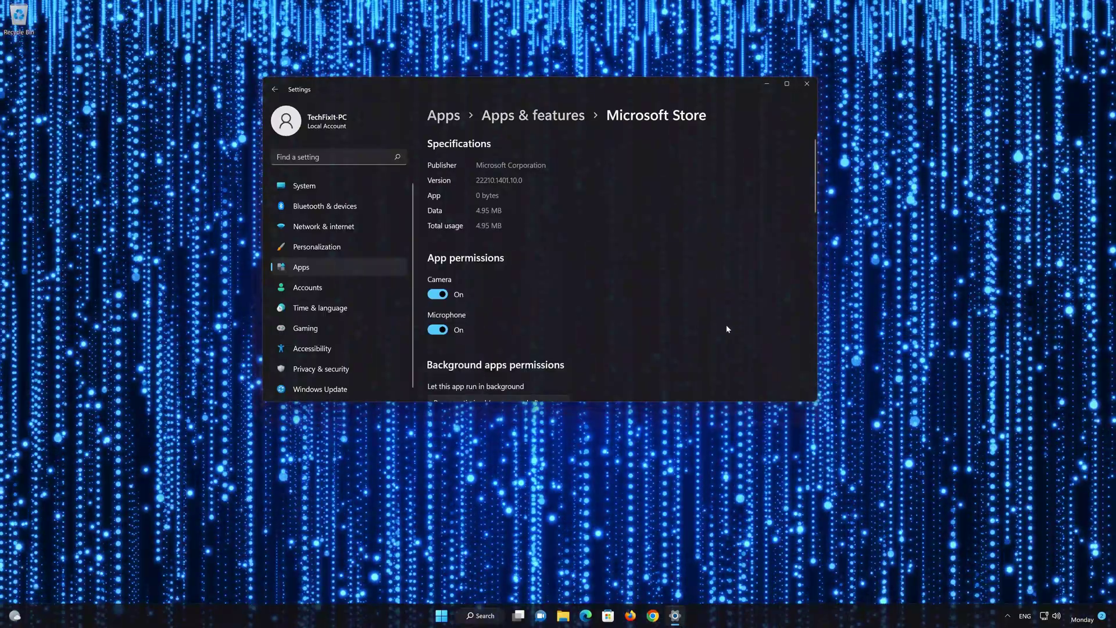
- Click Repair for Microsoft Store, then Reset it and confirm deleting its app data
scroll(727, 330, "down", 2)
scroll(724, 328, "down", 2)
scroll(721, 327, "down", 3)
scroll(720, 327, "down", 2)
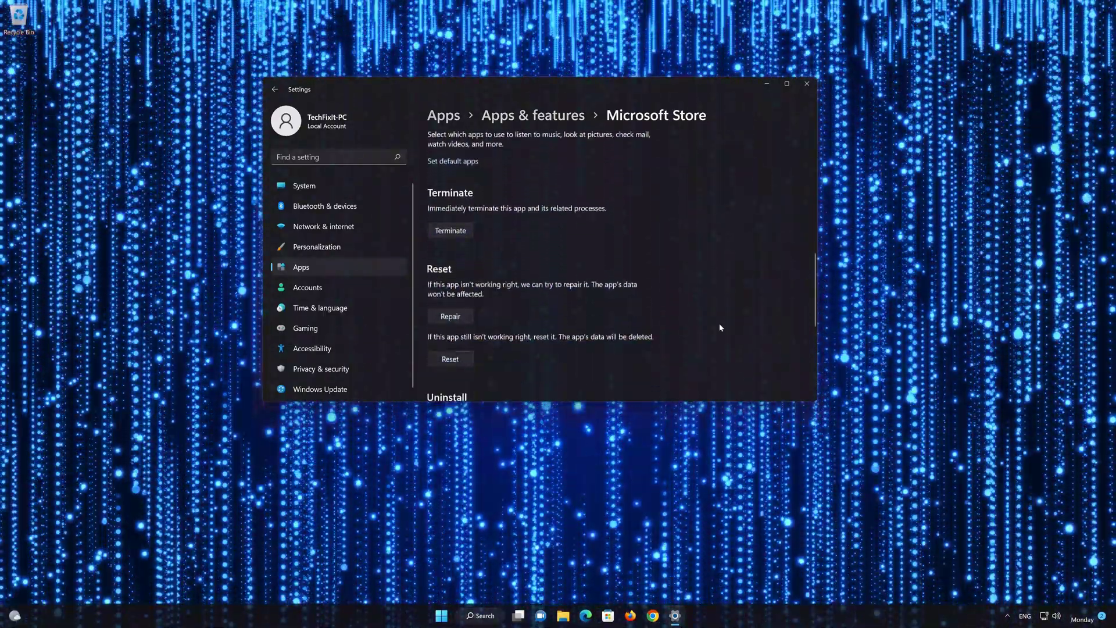
scroll(721, 327, "down", 1)
scroll(720, 326, "down", 2)
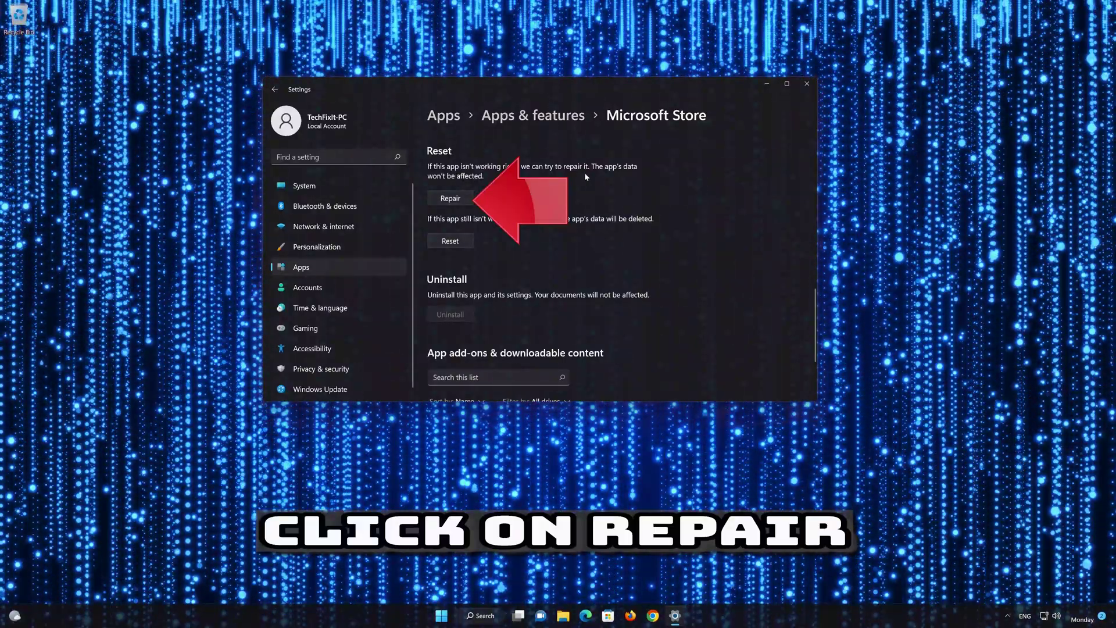
left_click(463, 200)
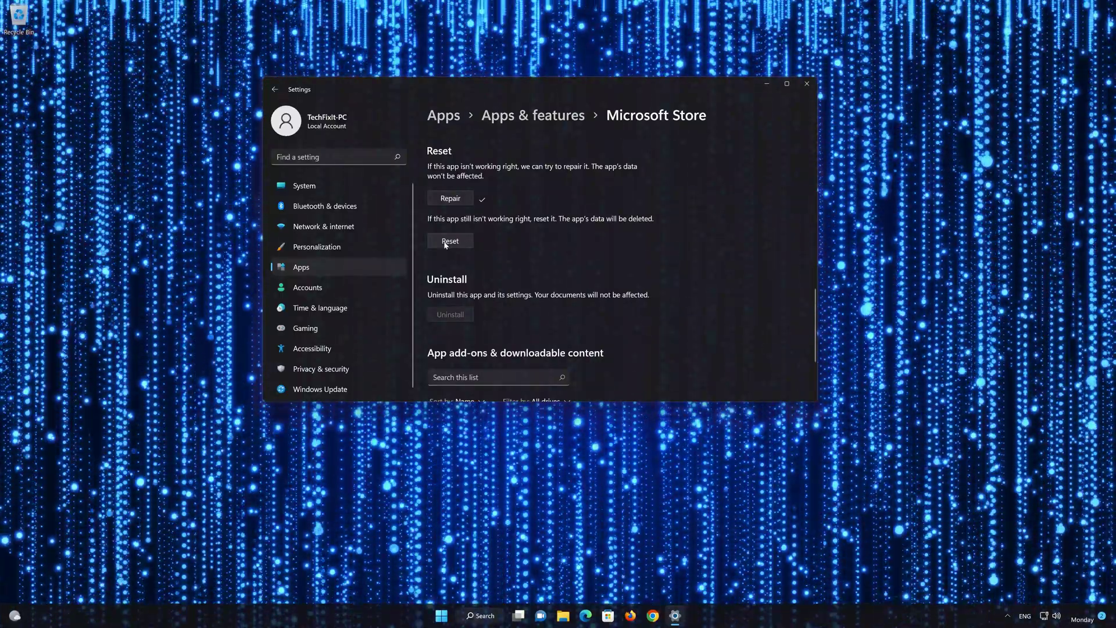
left_click(446, 243)
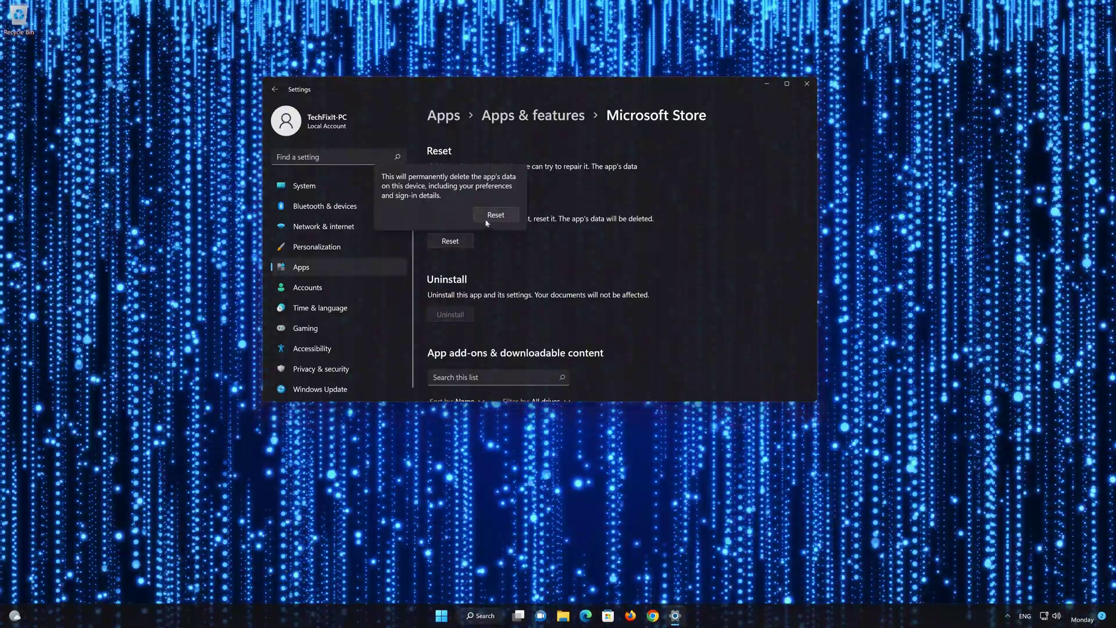
left_click(495, 216)
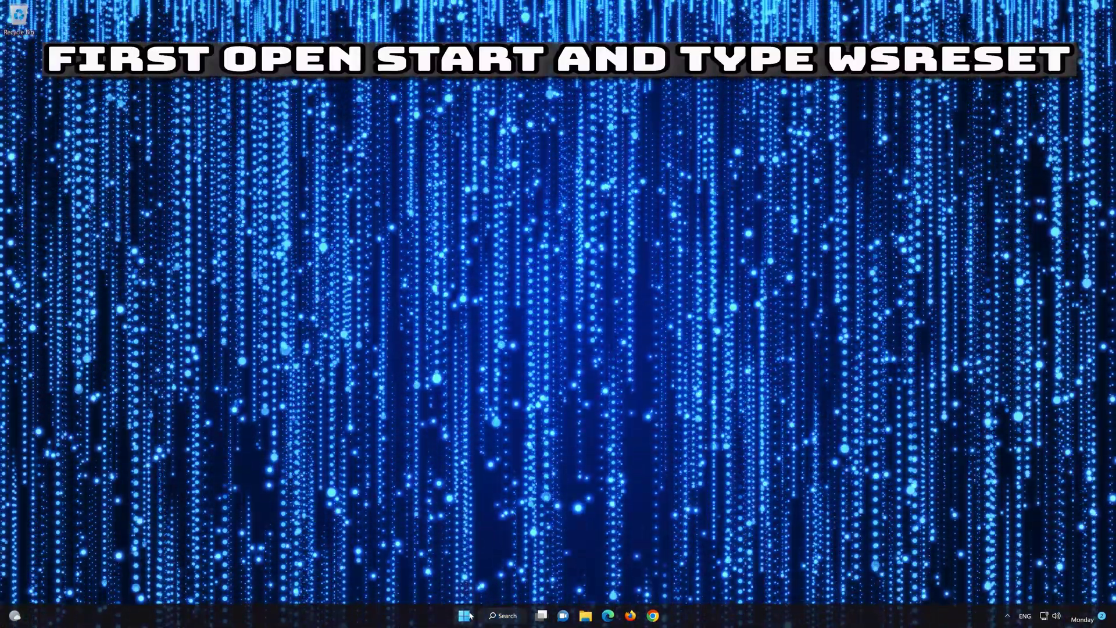
- Search Start for wsreset and run the wsreset command
left_click(470, 615)
type("ws")
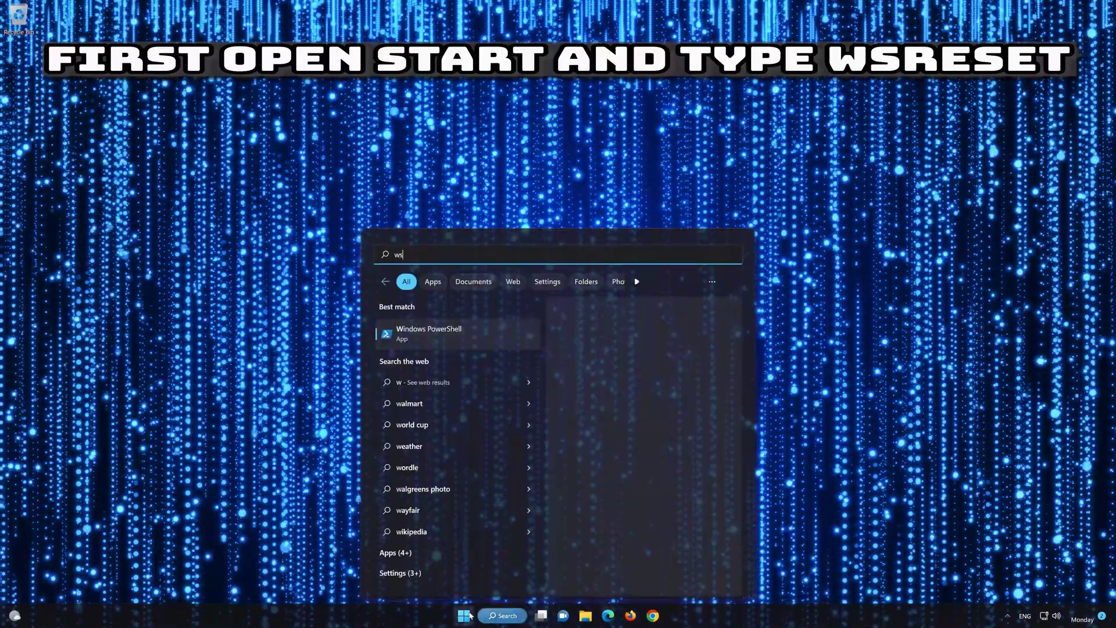
type("reset")
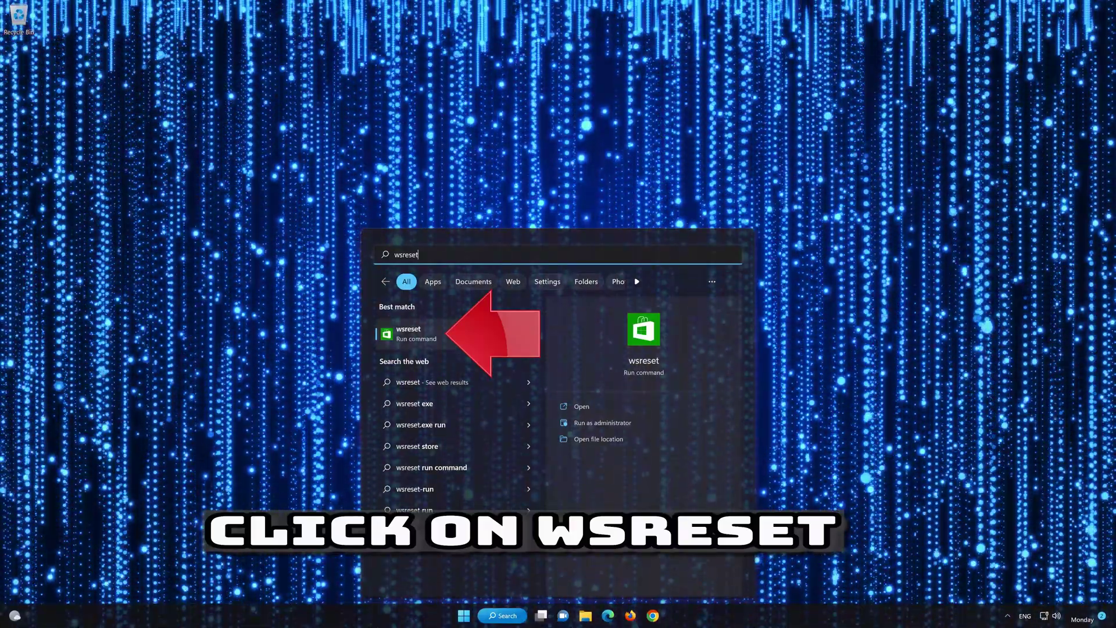
left_click(472, 338)
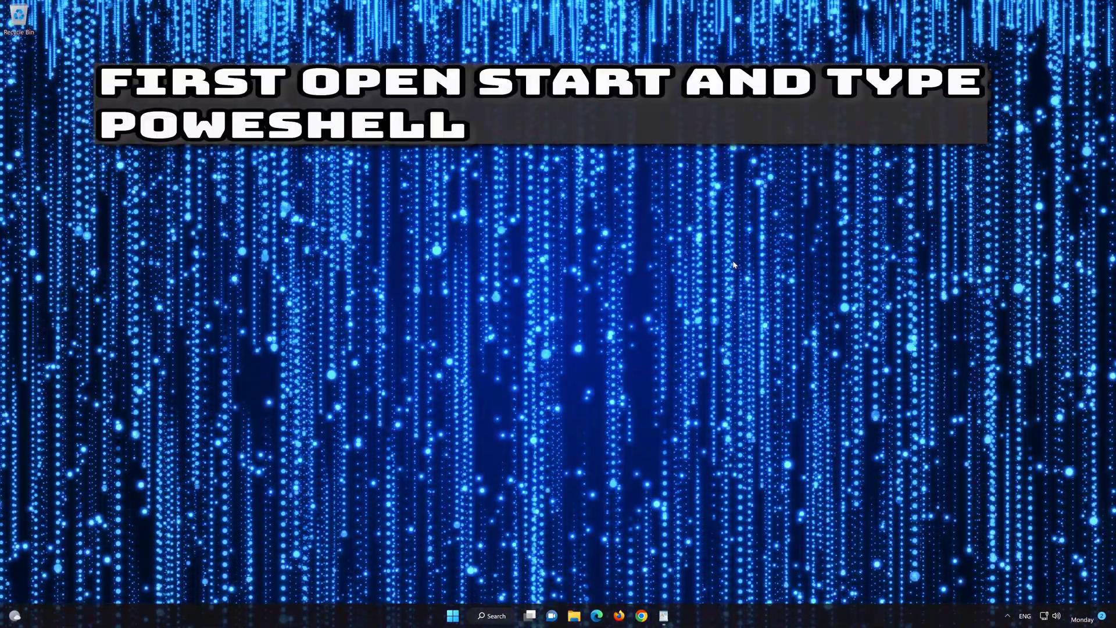
- Run PowerShell 7 (x64) as administrator from Start search, approving the UAC prompt
left_click(452, 618)
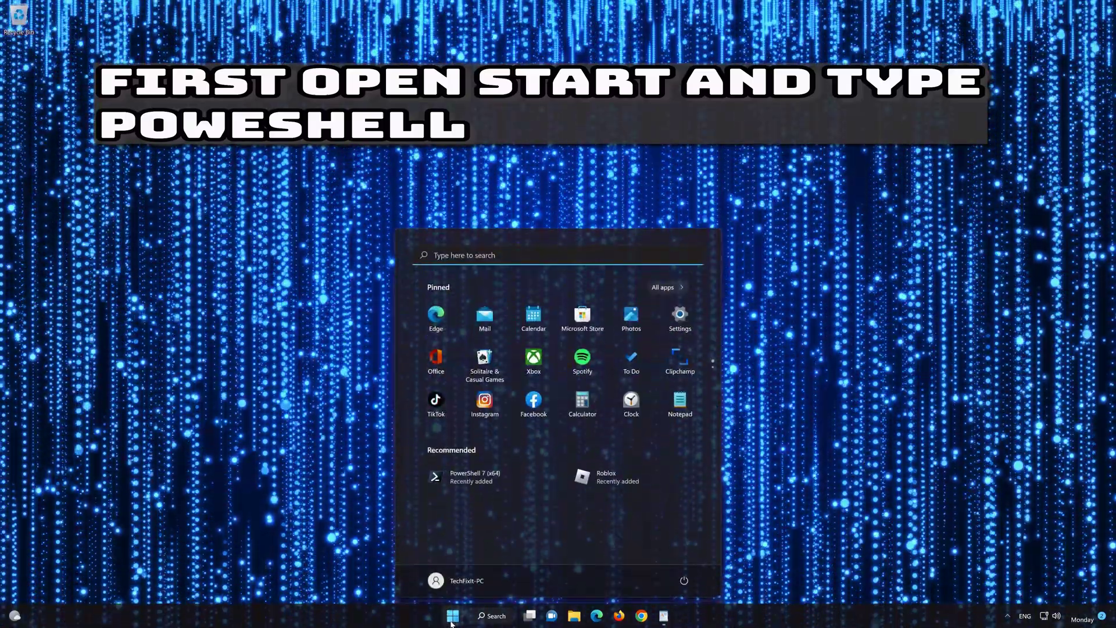
type("po")
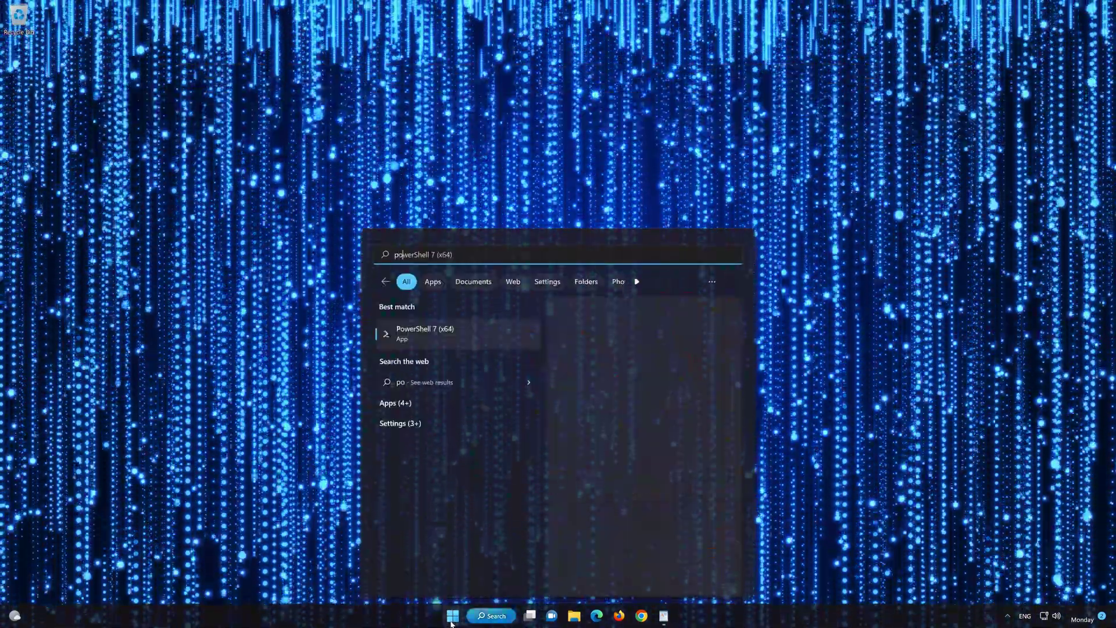
type("wershel")
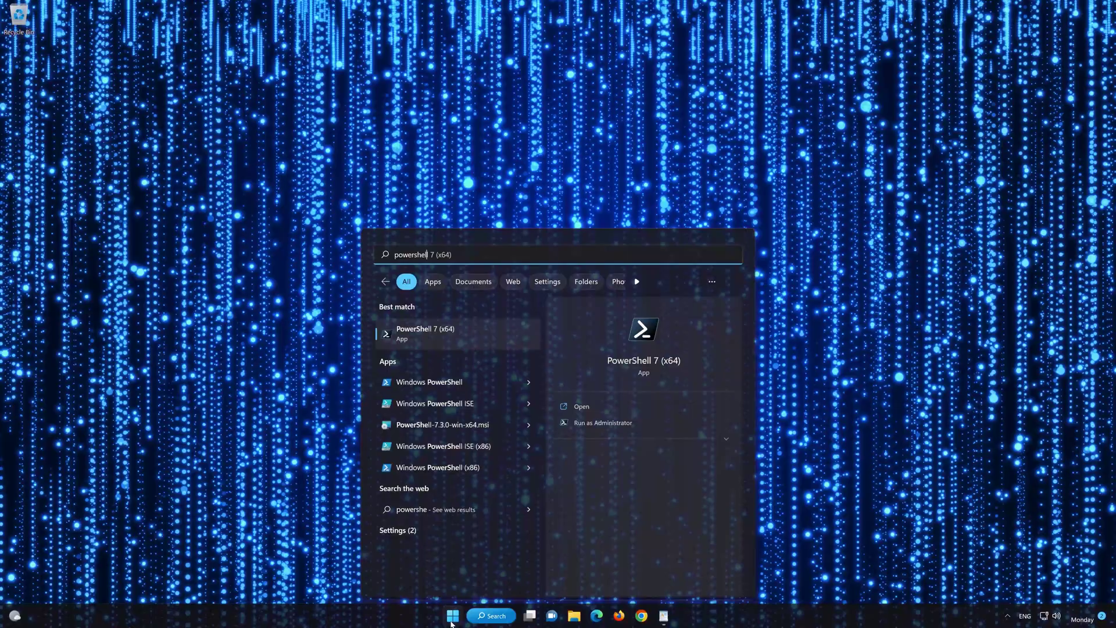
type("l")
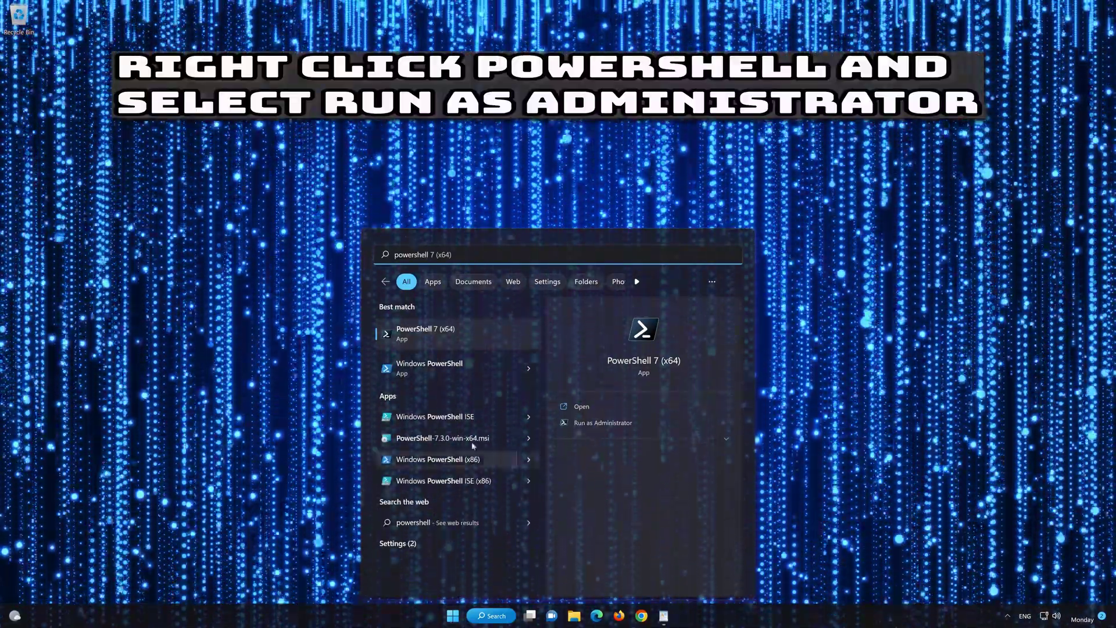
right_click(475, 337)
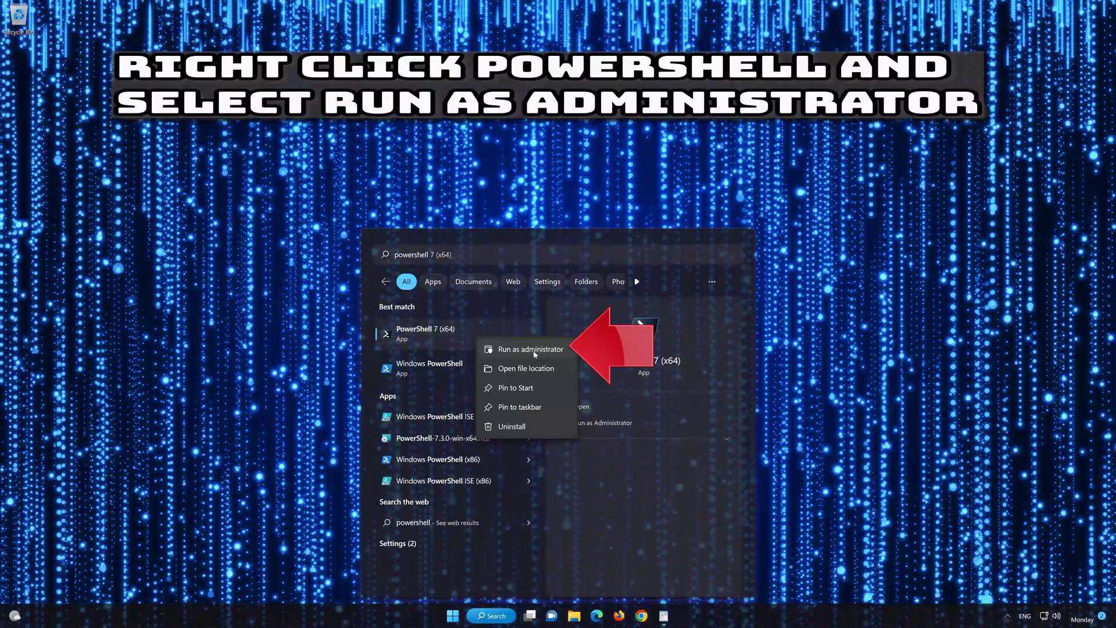
left_click(535, 351)
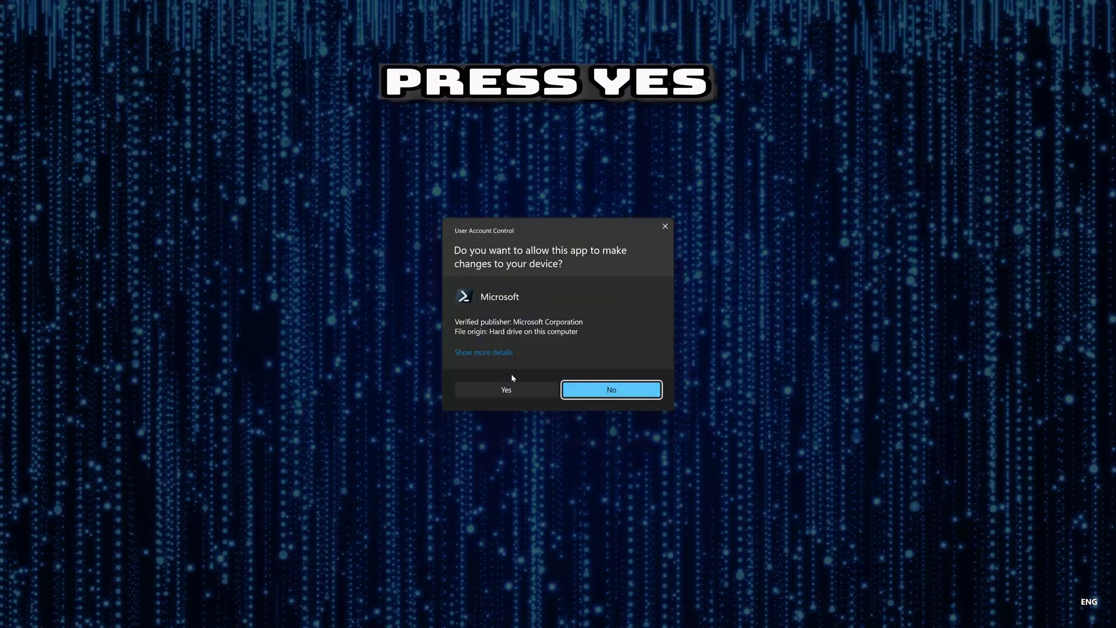
left_click(503, 388)
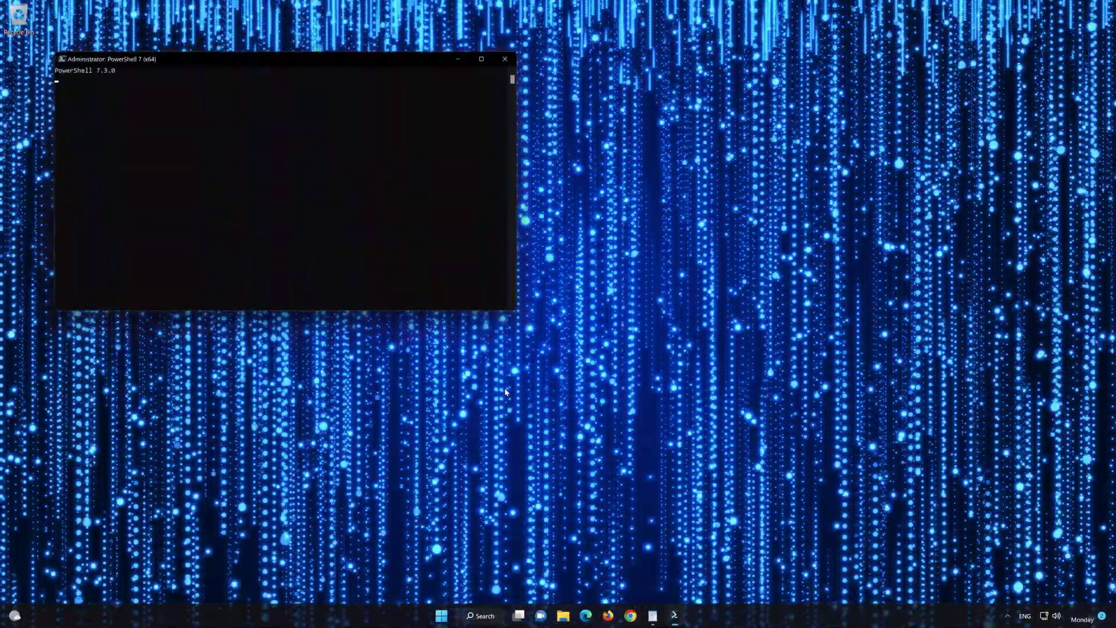
- Copy the Get-AppXPackage *WindowsStore* -AllUsers command from WordPad and run it in PowerShell
mouse_move(337, 60)
left_mouse_down()
mouse_move(399, 86)
mouse_move(649, 120)
left_mouse_up()
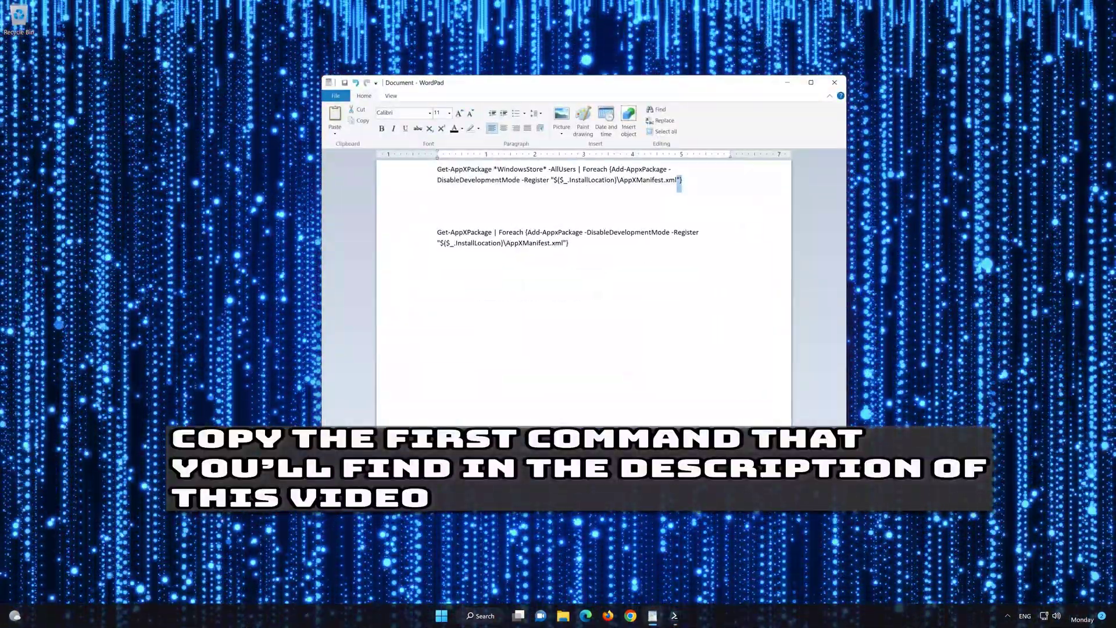
left_click_drag(683, 187, 437, 170)
right_click(457, 173)
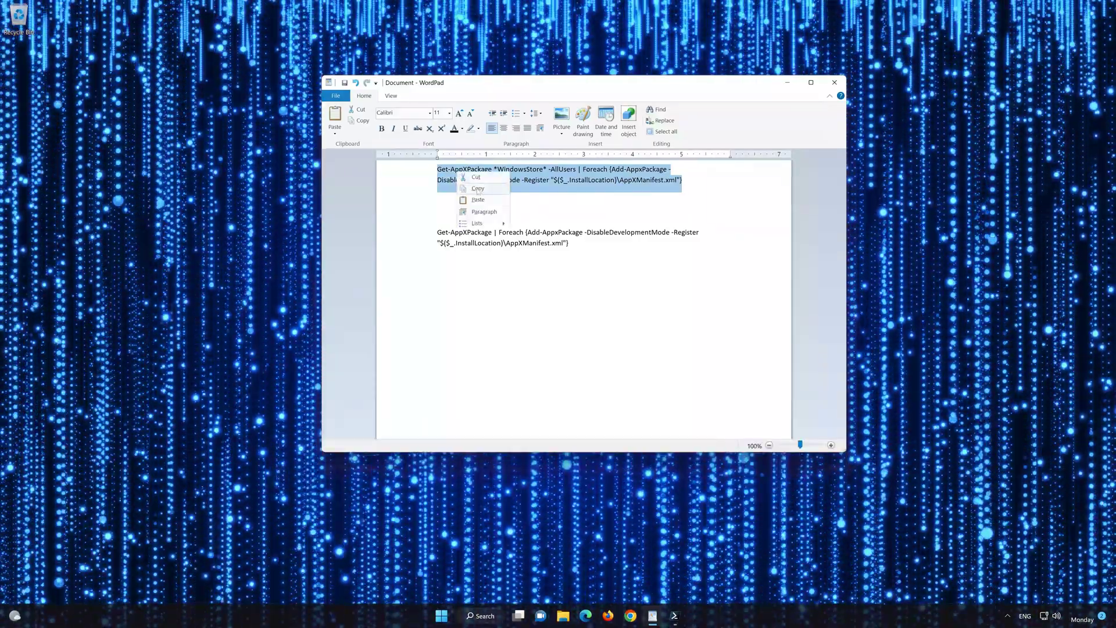
left_click(478, 190)
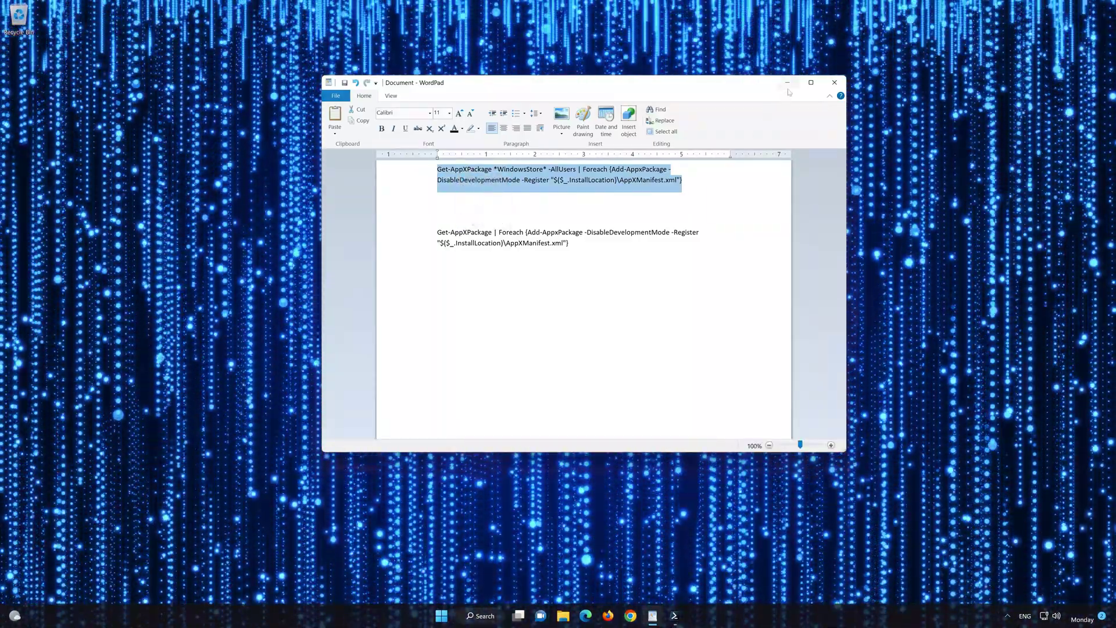
left_click(788, 83)
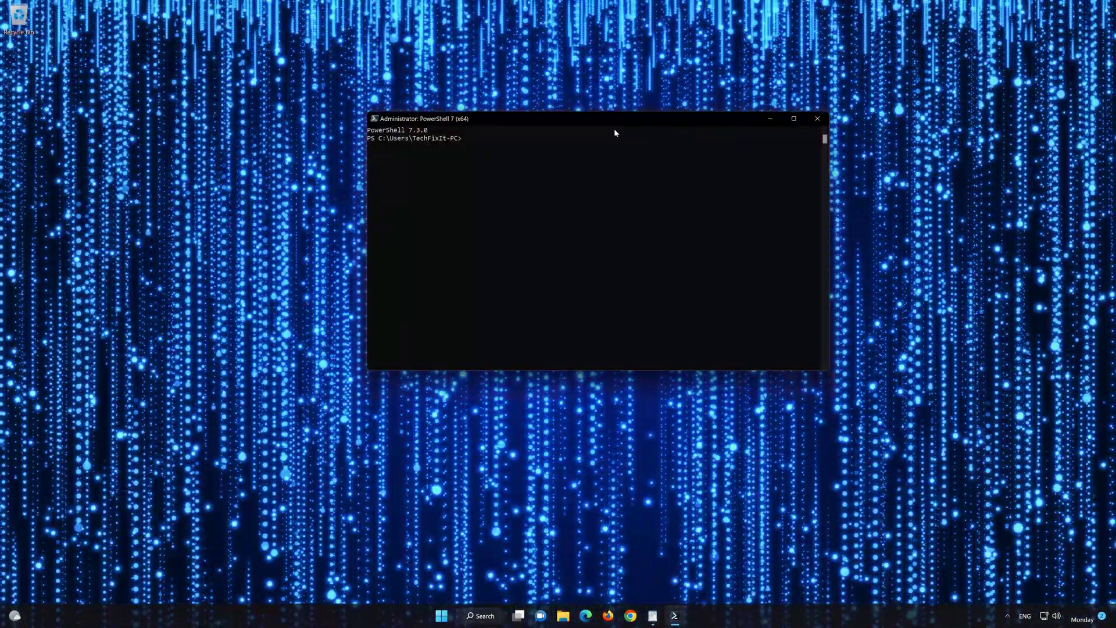
right_click(605, 119)
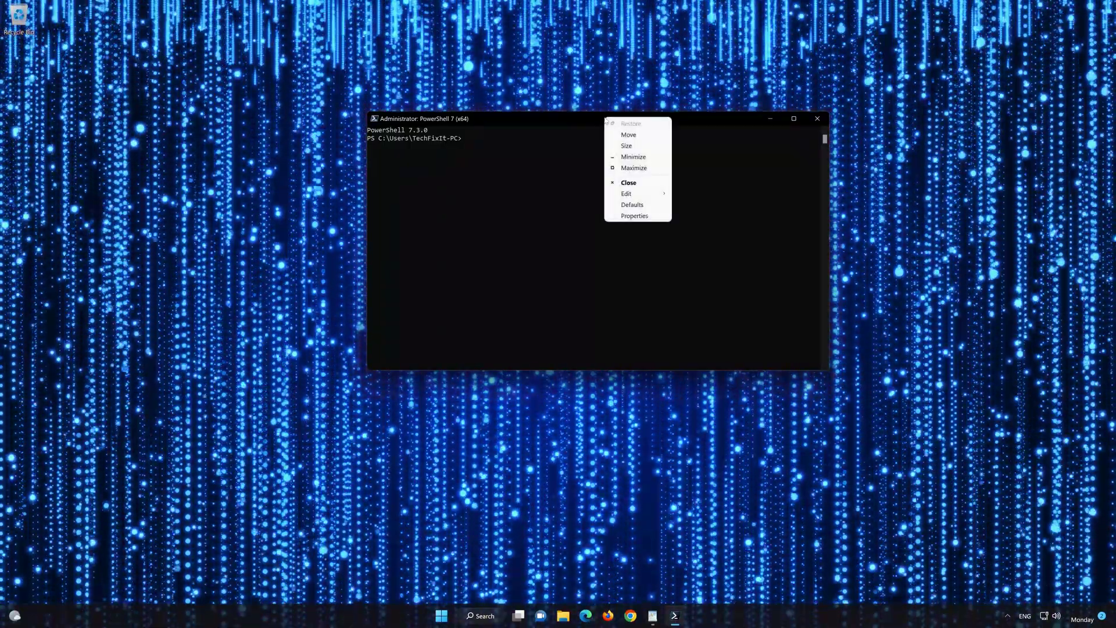
mouse_move(638, 193)
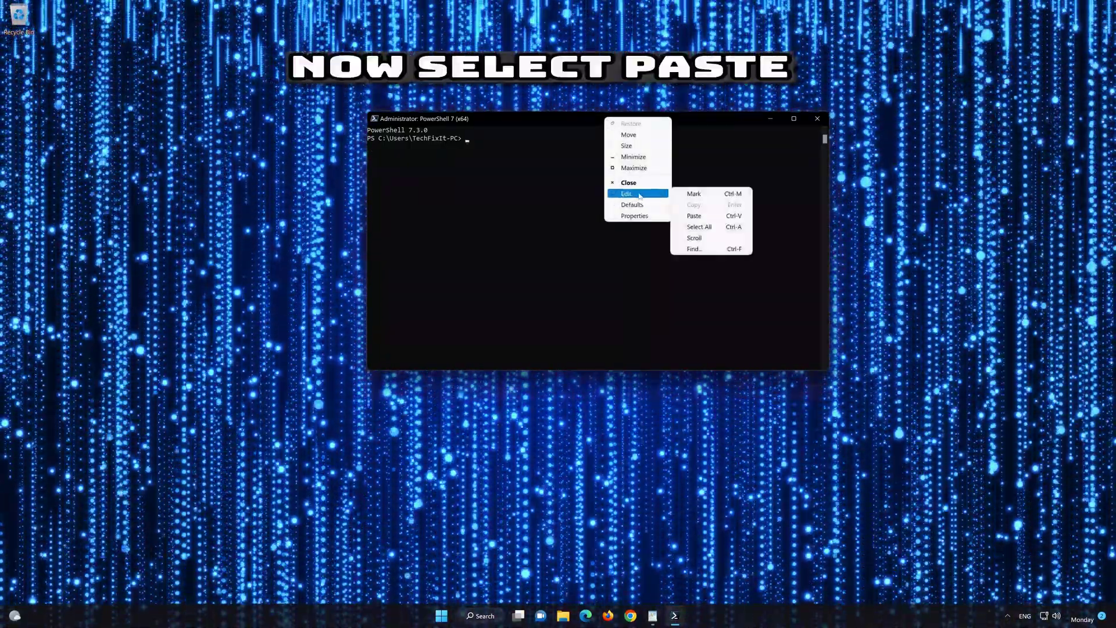
left_click(725, 216)
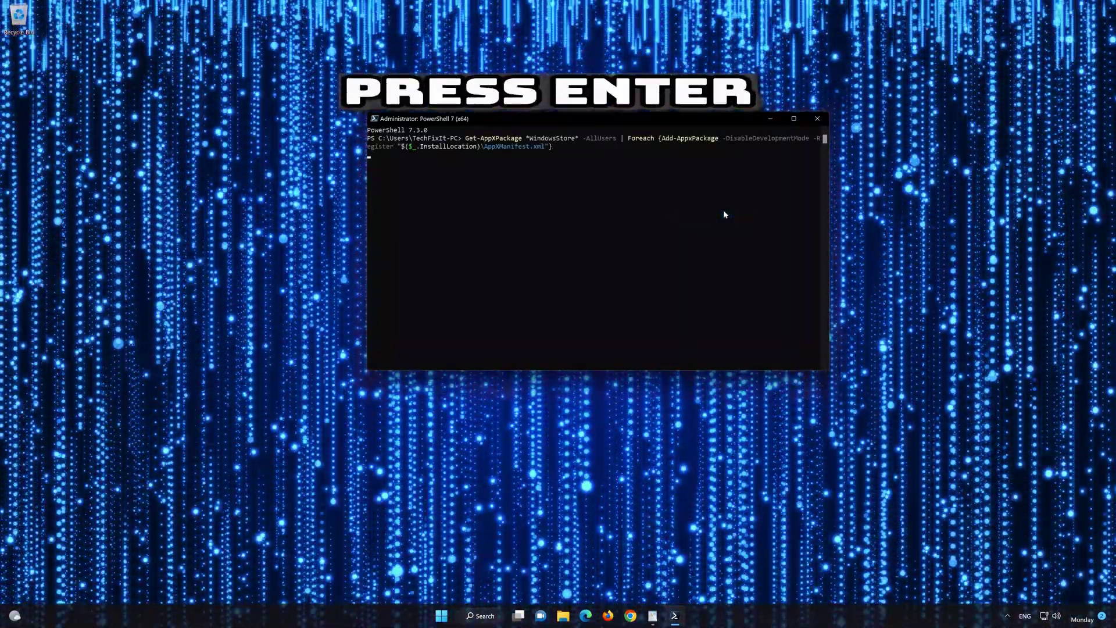
key("Return")
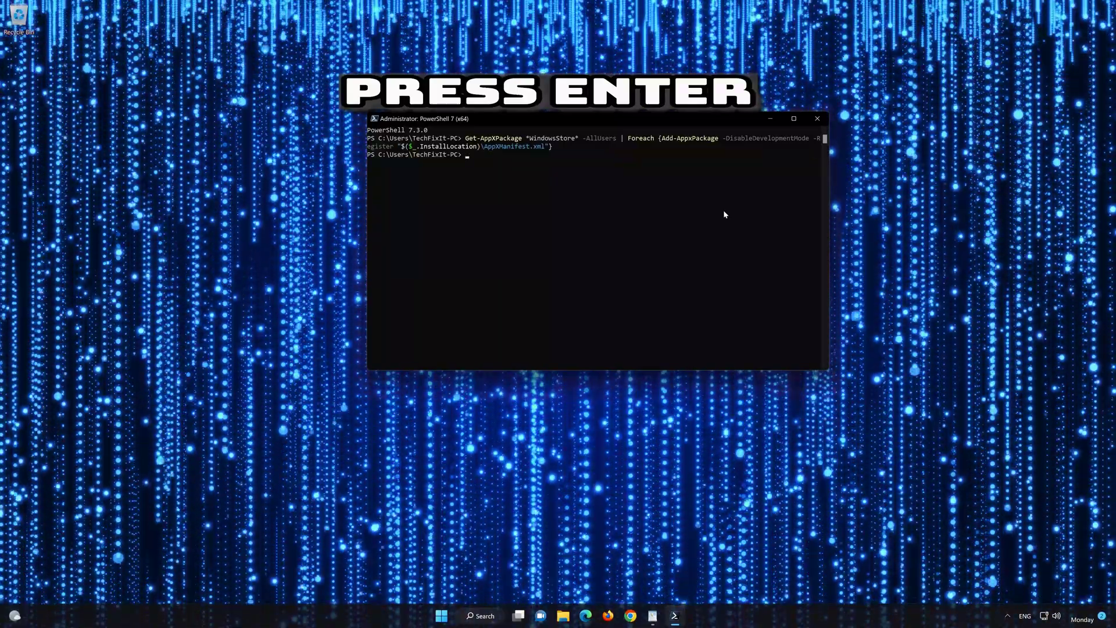
- Copy the second re-registration command from WordPad, run it in PowerShell 7, then exit
left_click(653, 616)
left_click_drag(568, 243, 438, 232)
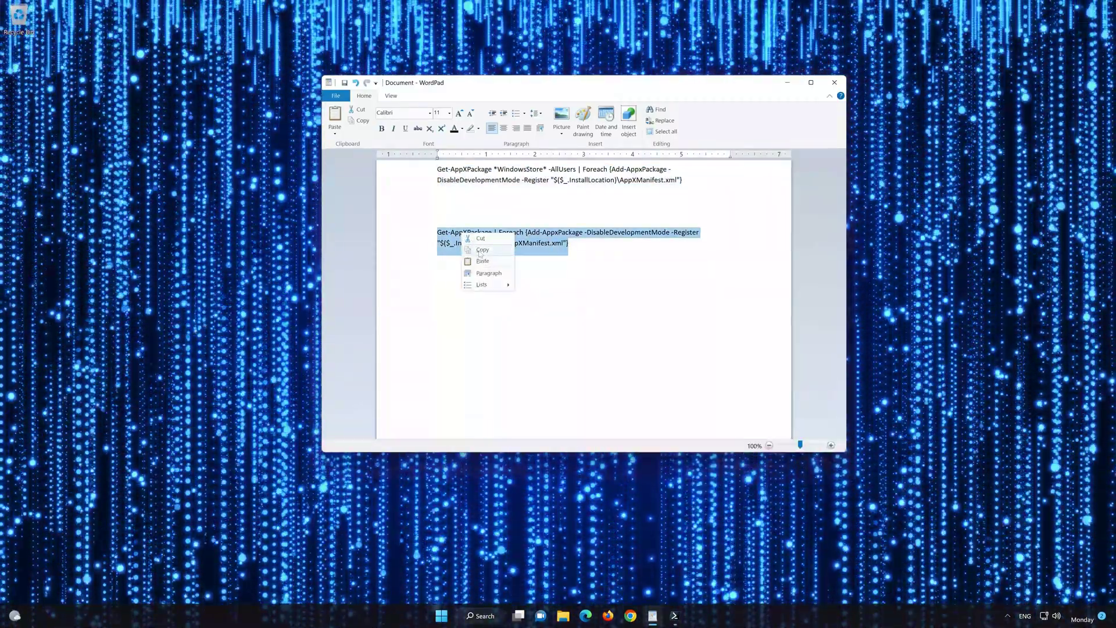
left_click(480, 252)
left_click(787, 86)
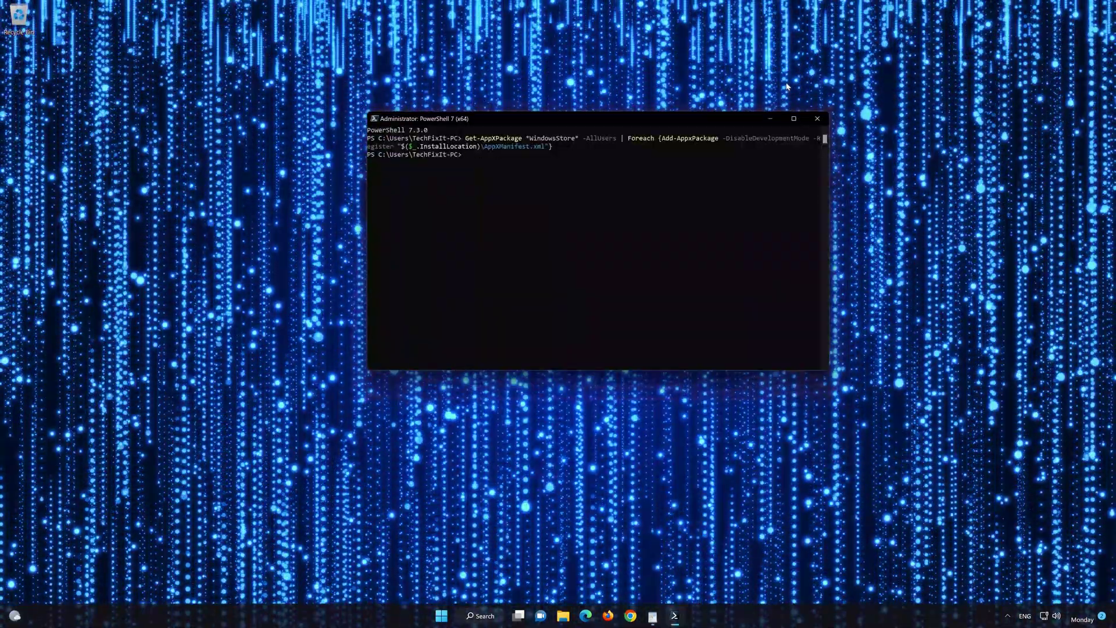
right_click(509, 118)
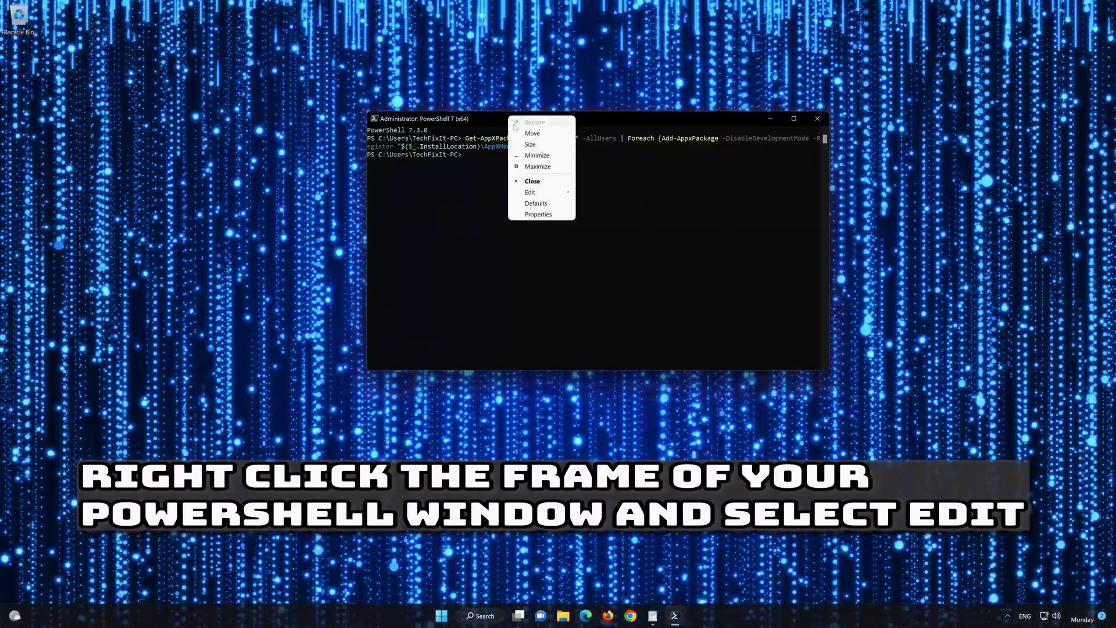
left_click(535, 194)
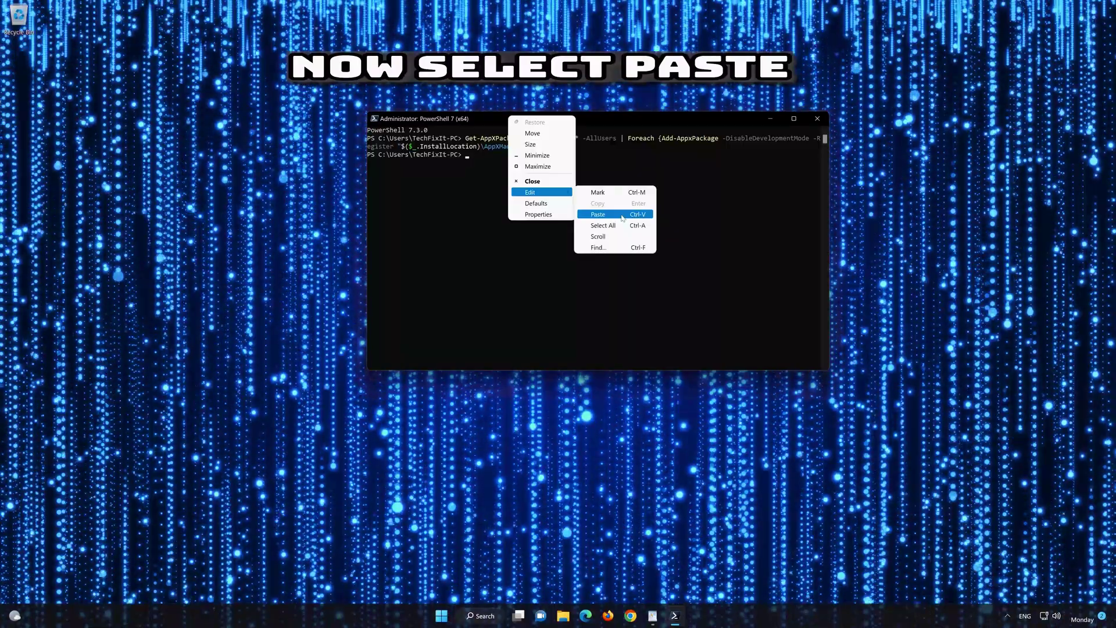
left_click(622, 216)
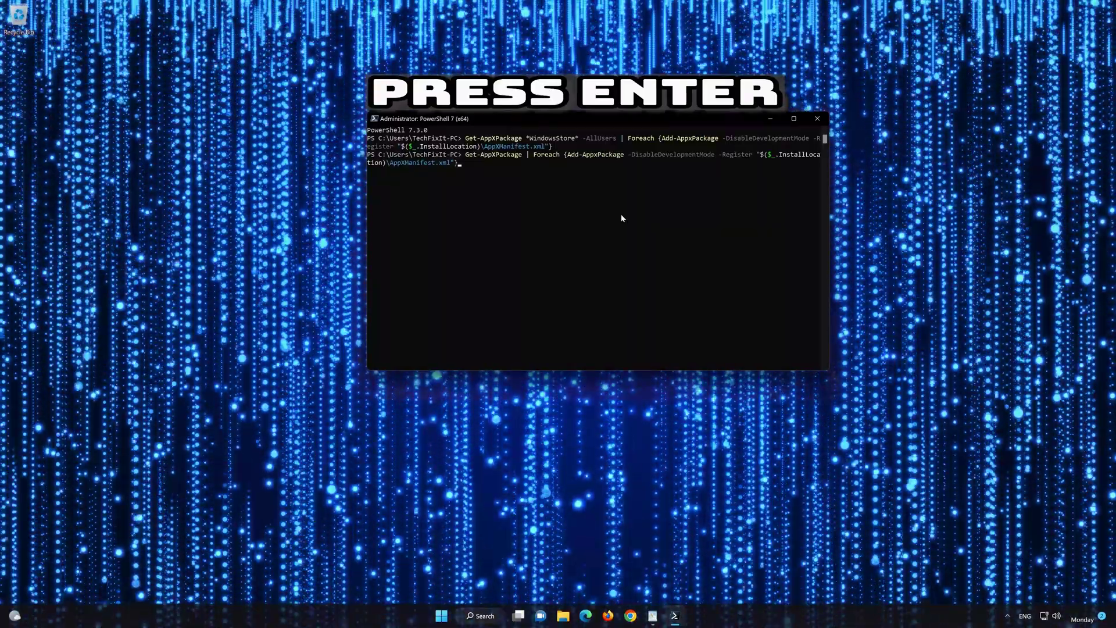
key("Return")
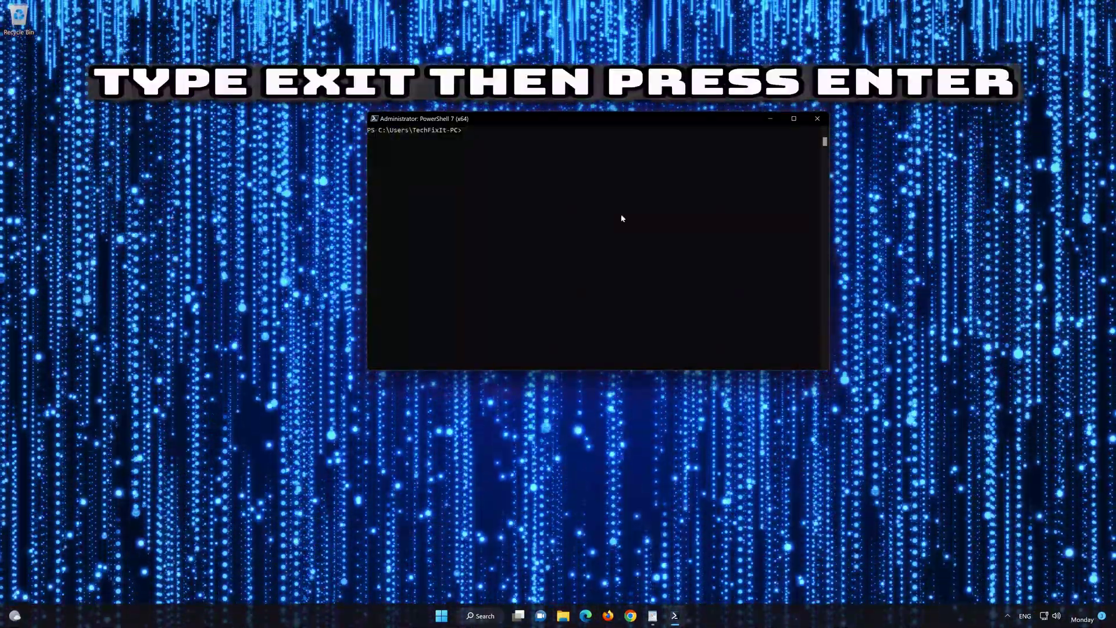
type("e")
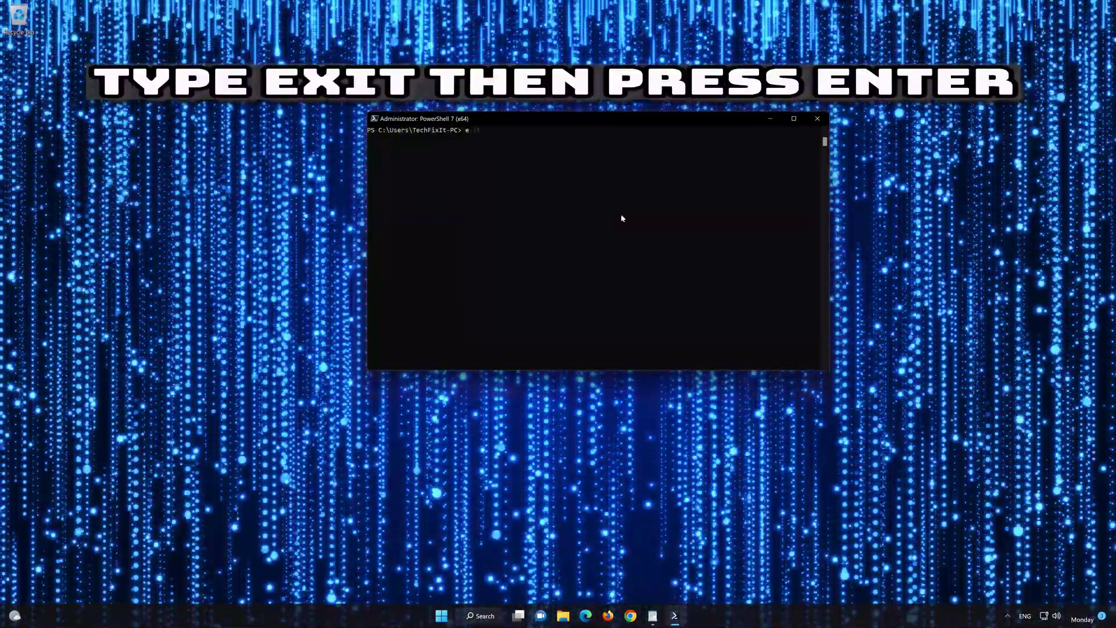
type("xit")
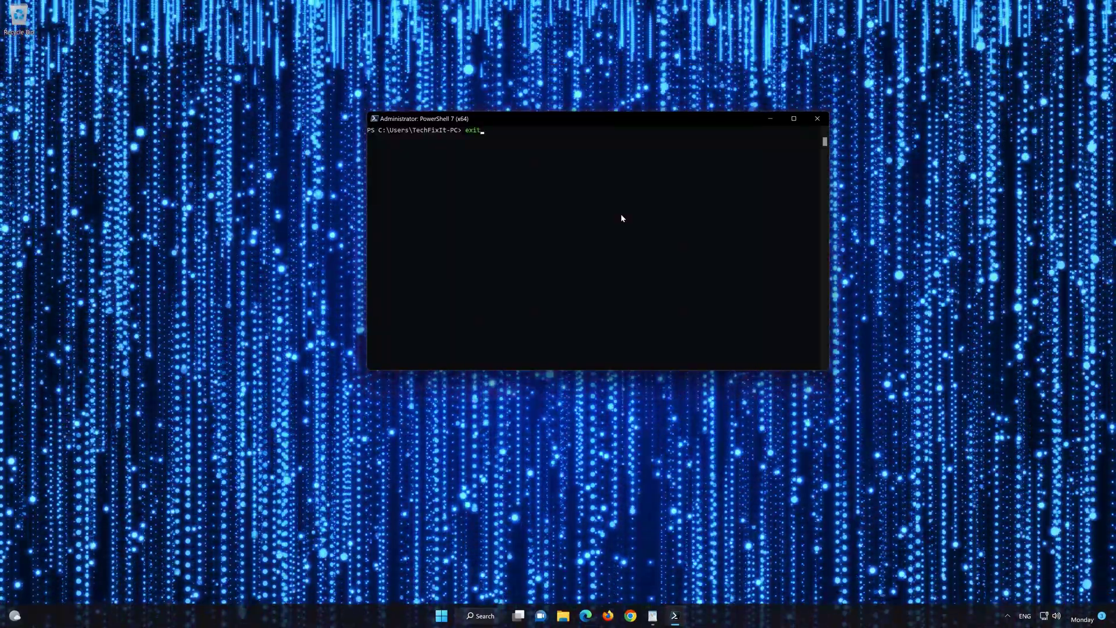
key("Return")
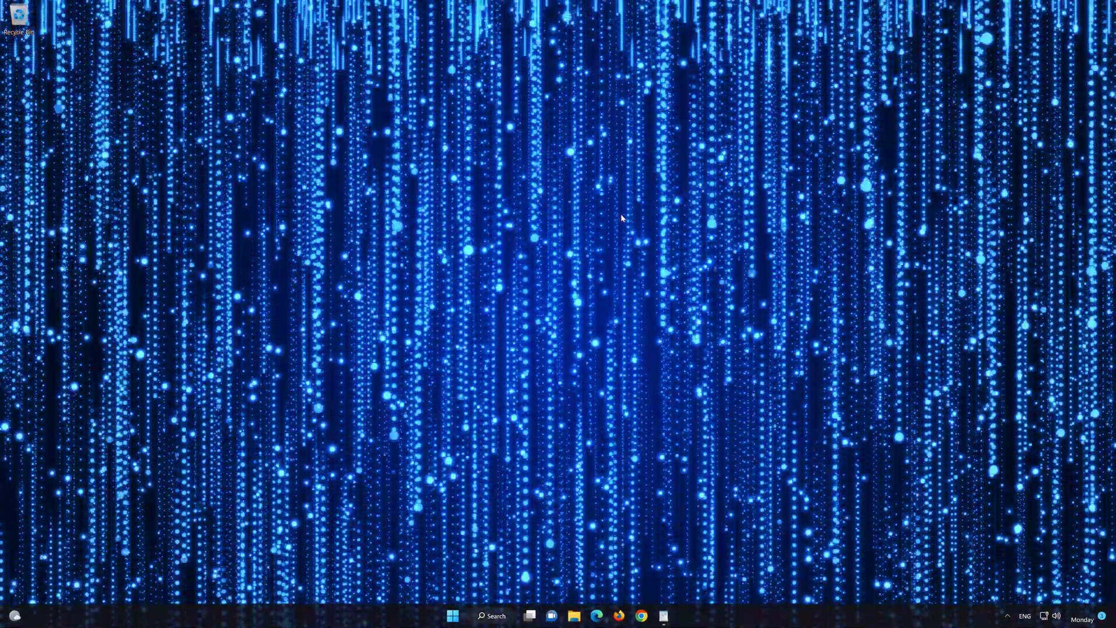
- Find Microsoft Store in Start search, pin it to the taskbar, and close the search panel
left_click(453, 617)
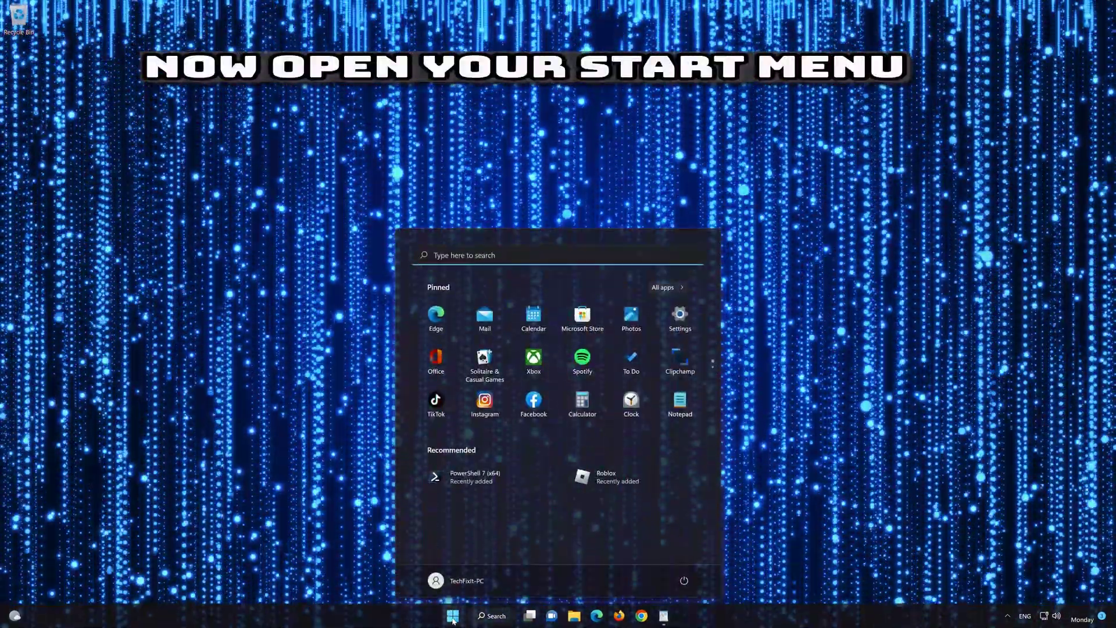
type("microsoft Store")
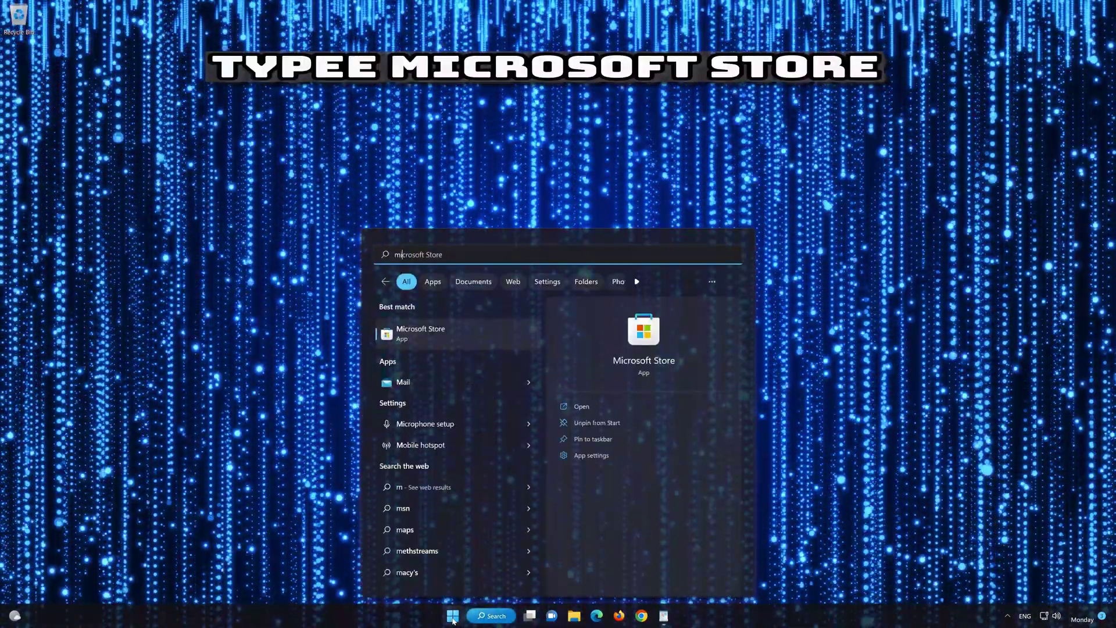
type("i")
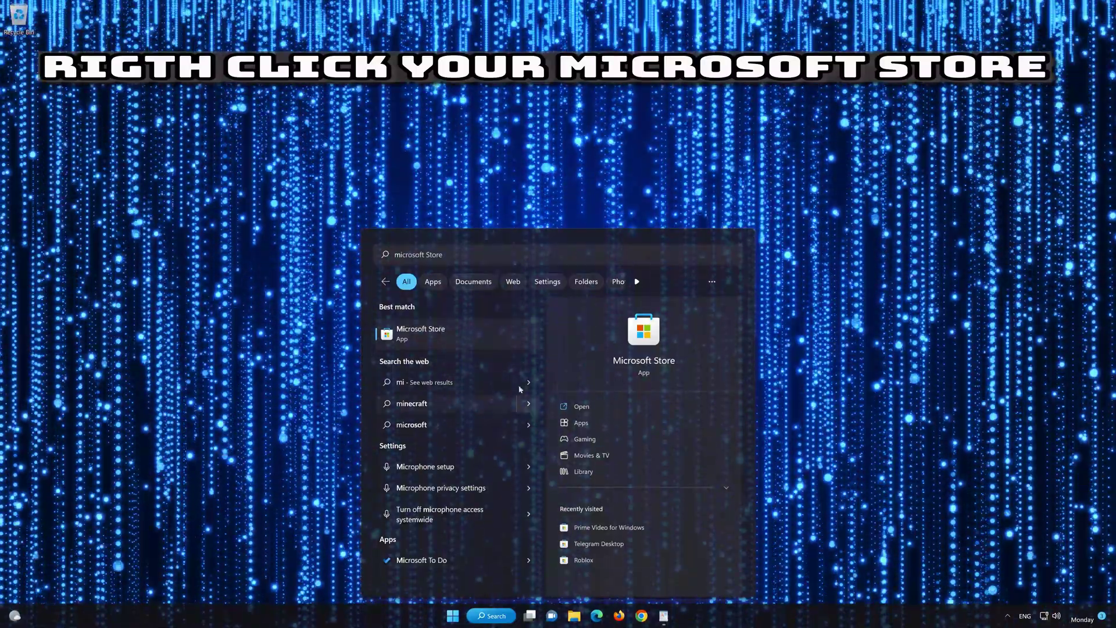
right_click(511, 334)
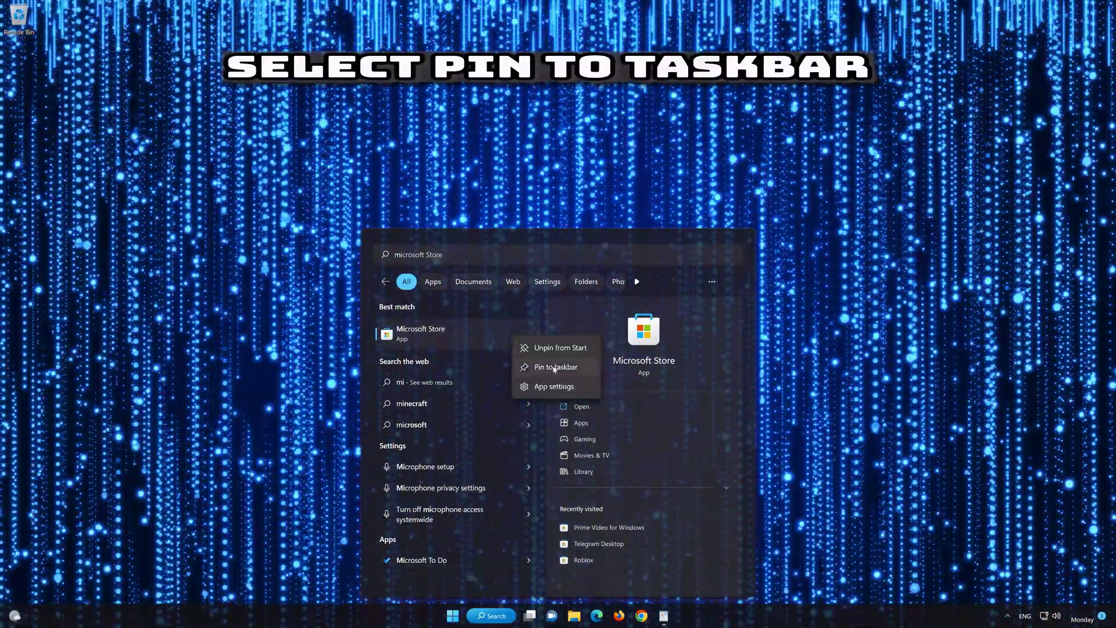
left_click(556, 367)
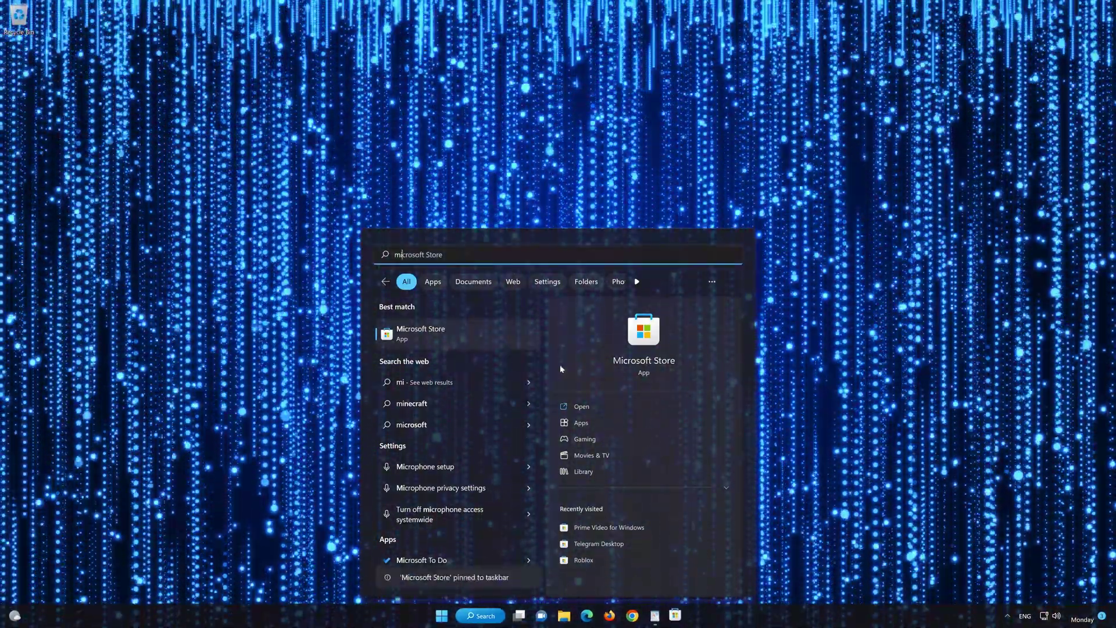
left_click(675, 618)
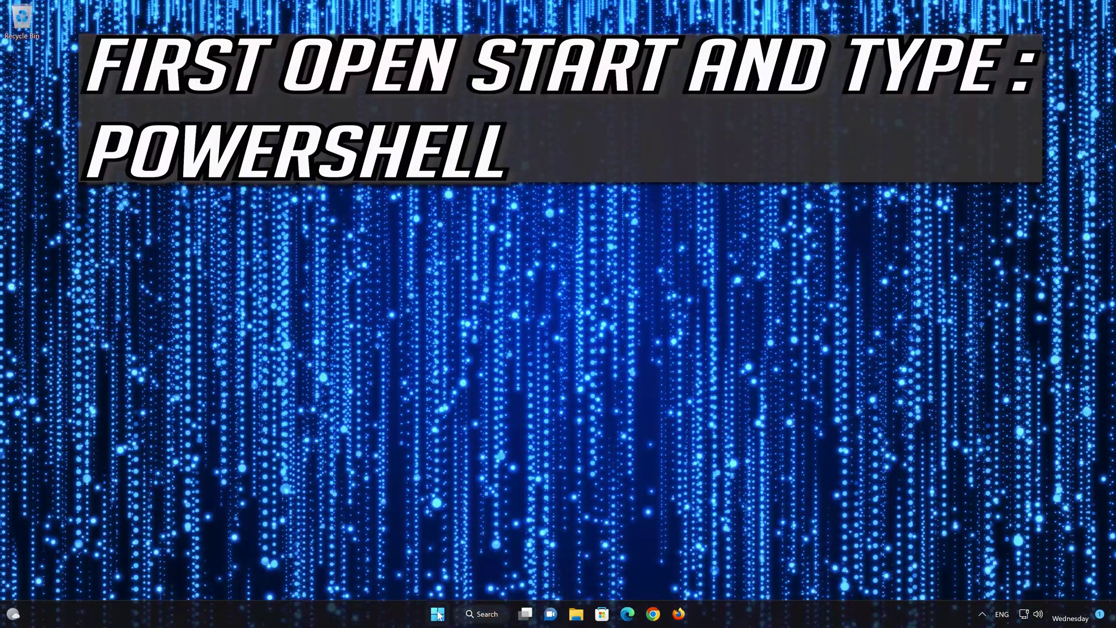
- Run Windows PowerShell as Administrator from Start search, approving the UAC prompt
left_click(438, 614)
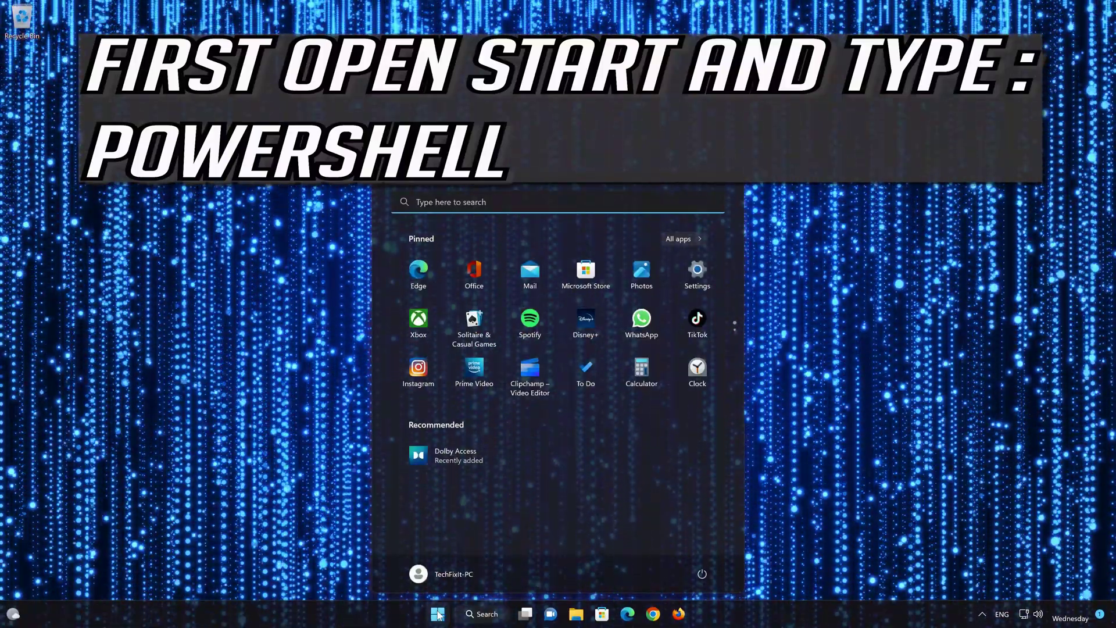
type("poweershe")
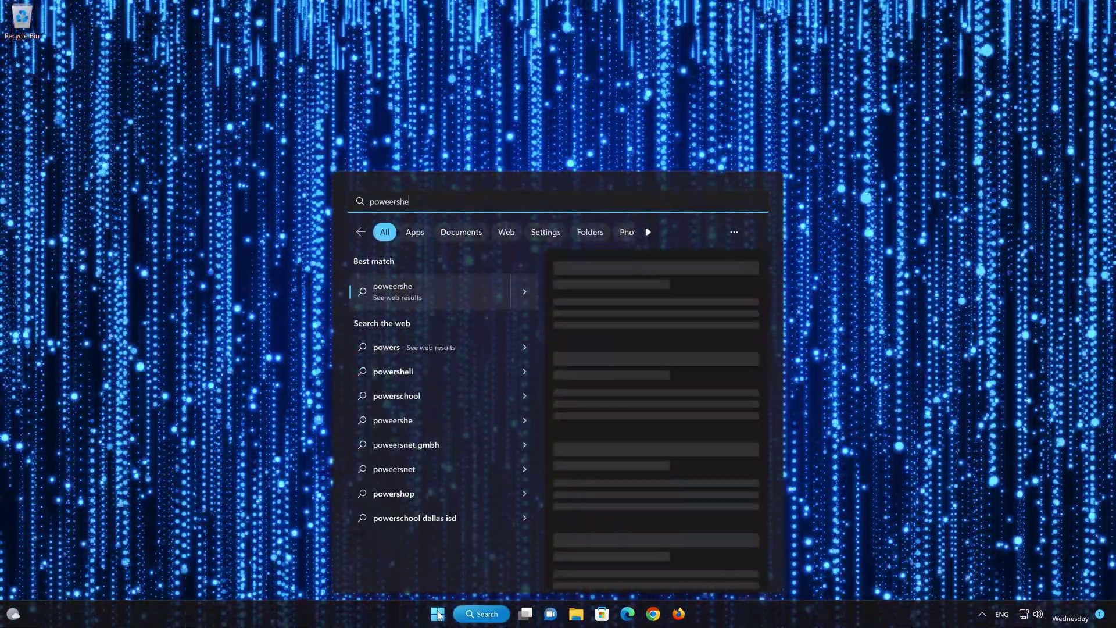
type("ll")
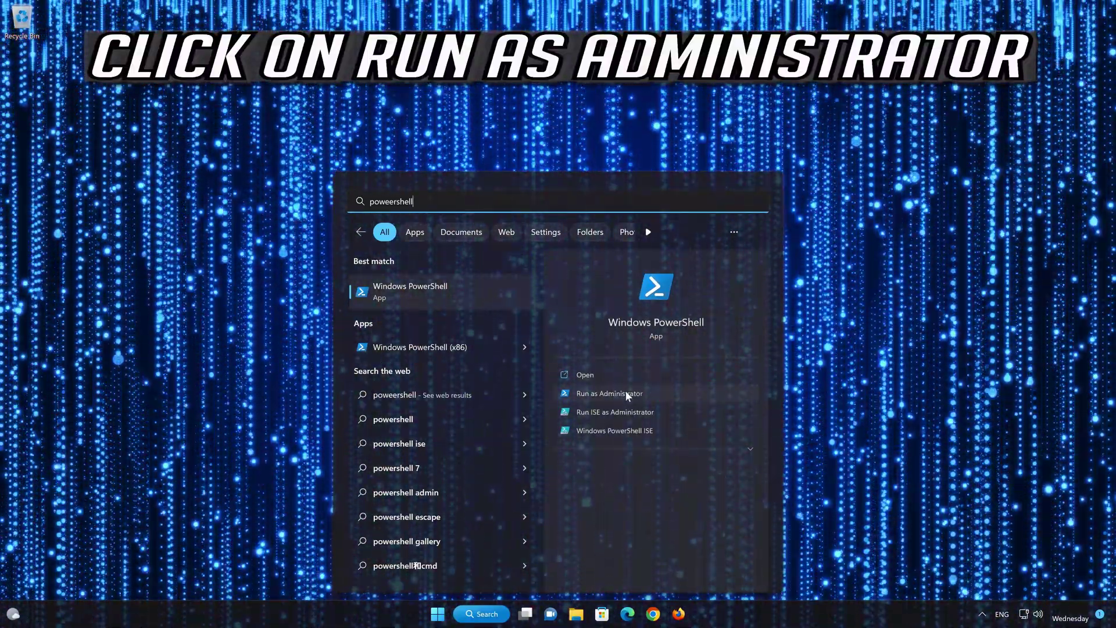
left_click(625, 393)
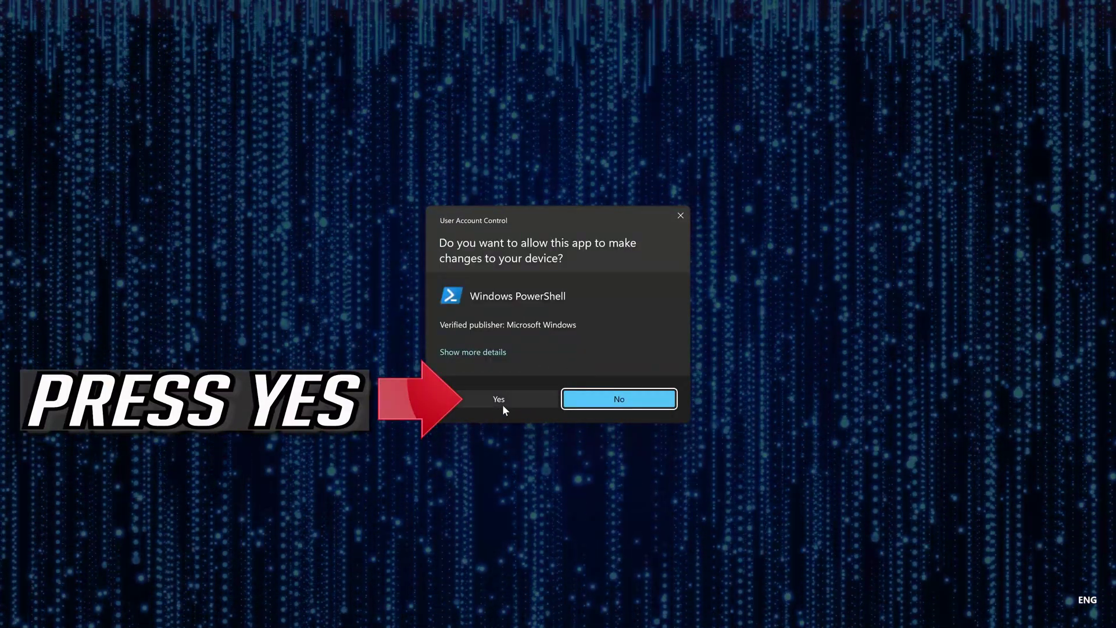
left_click(503, 406)
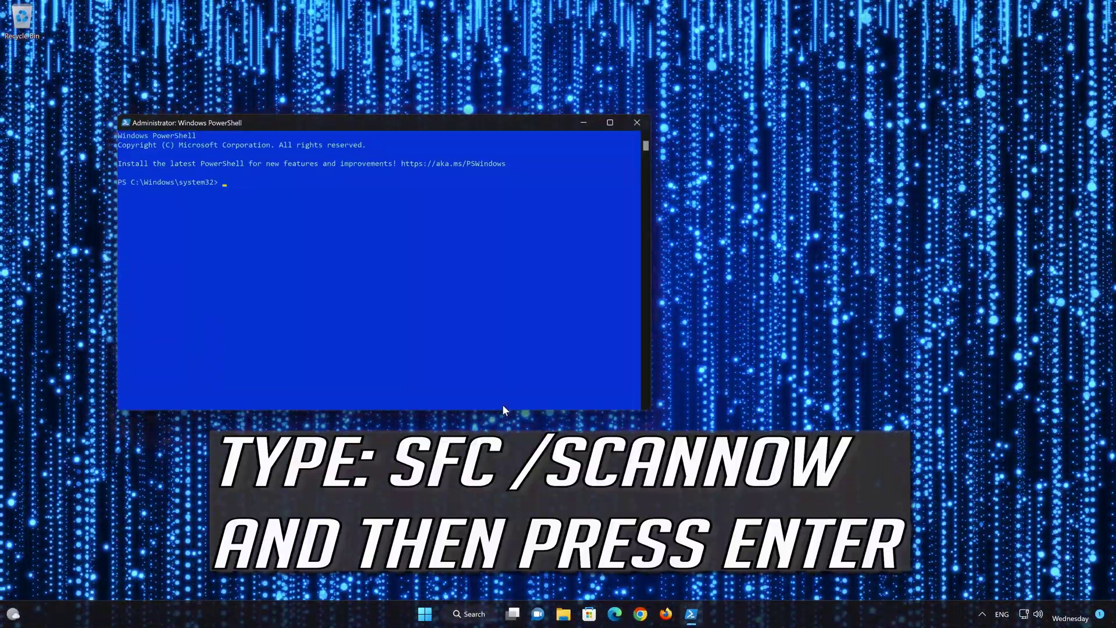
- Run sfc /scannow at the administrator PowerShell prompt
type("sfc")
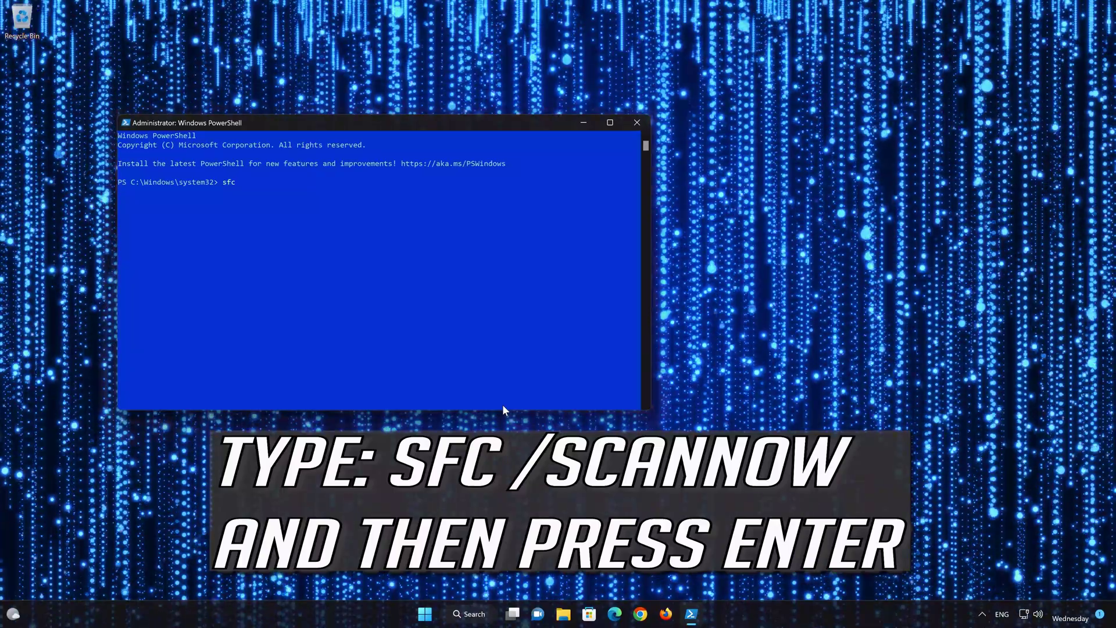
type(" /s")
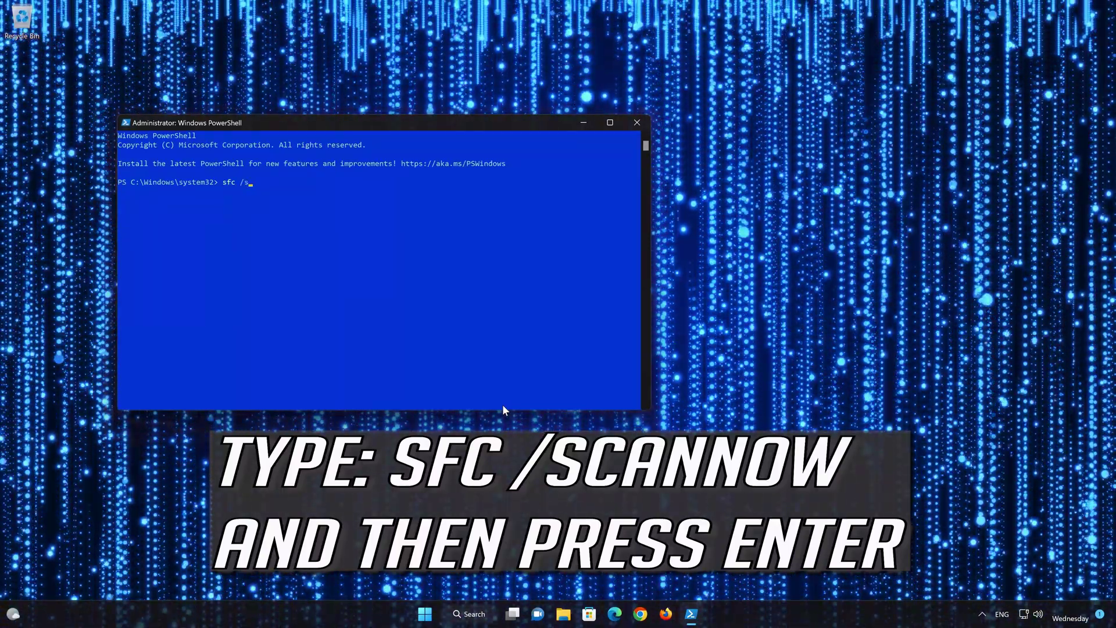
type("cannow")
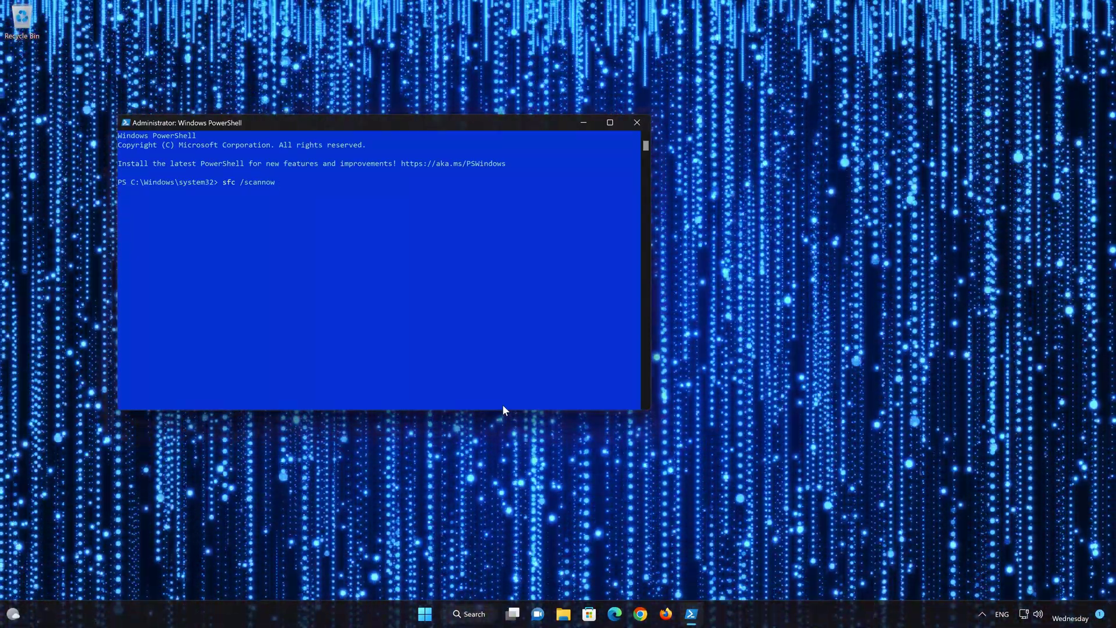
key("Return")
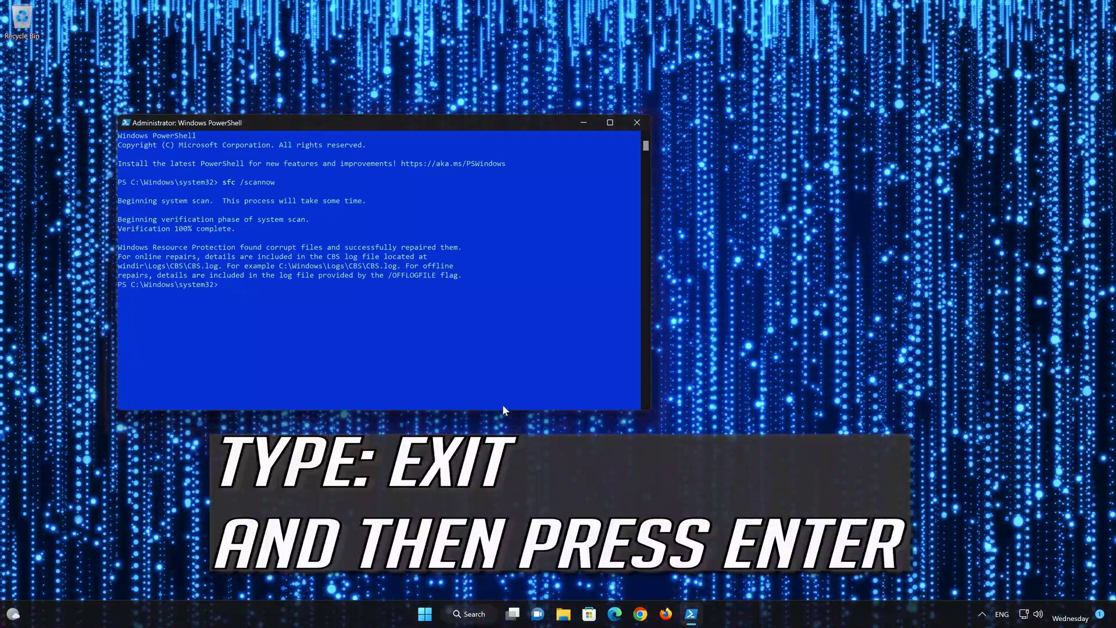
- Enter exit to end the elevated Windows PowerShell session
type("exit")
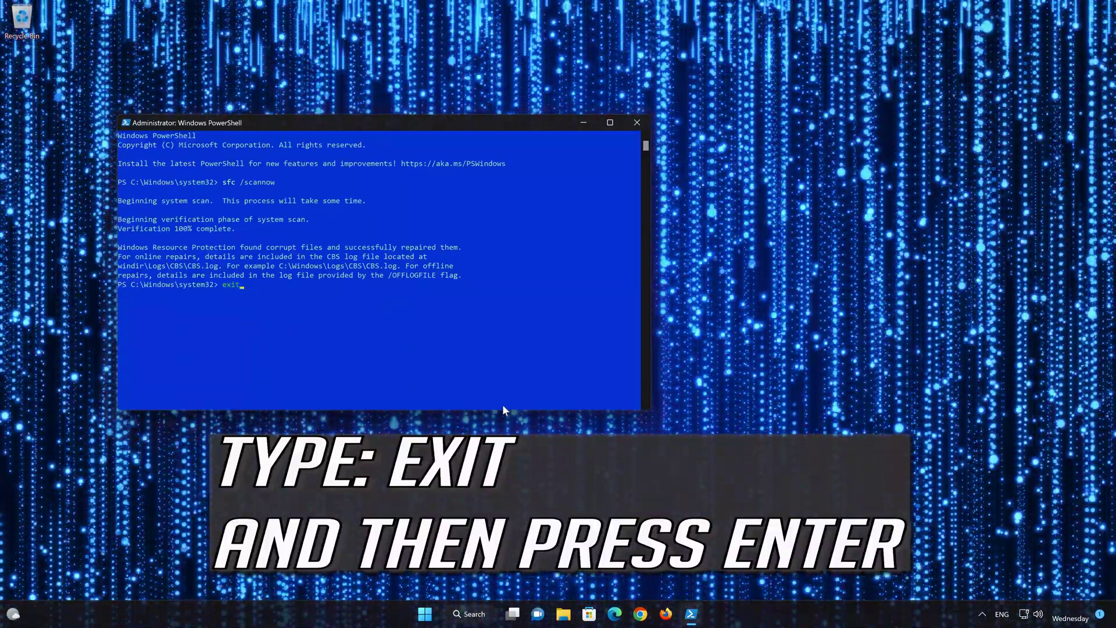
key("Return")
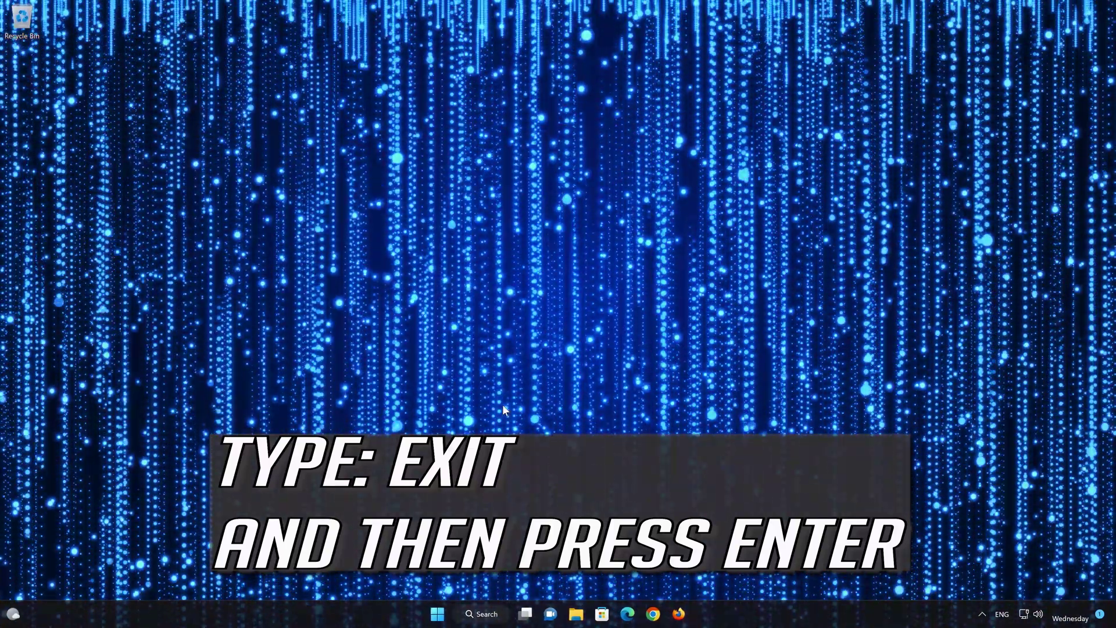